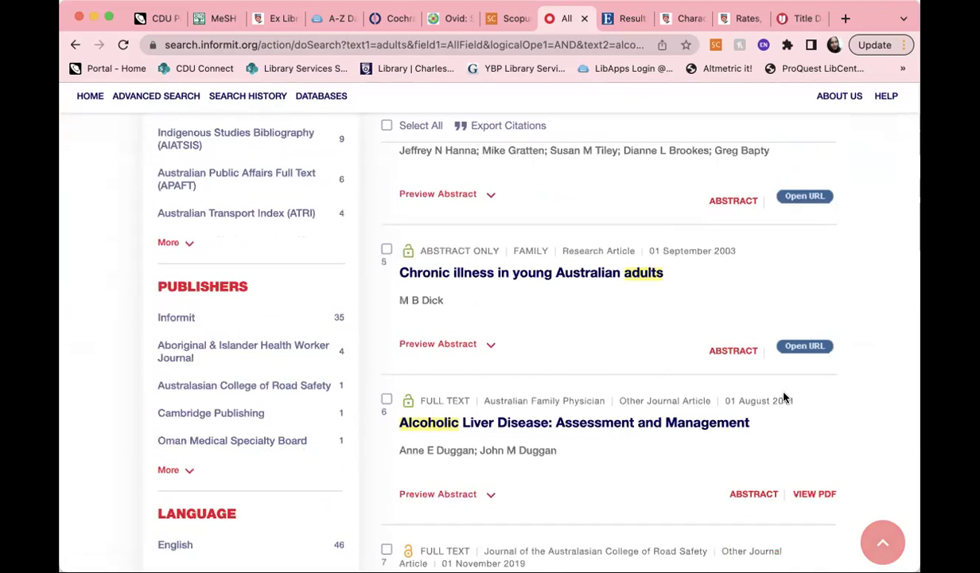
# Return from the Informit results to the advanced search form and clear the mortality term.
pyautogui.scroll(-5, 784, 398)
pyautogui.scroll(-7, 783, 398)
pyautogui.scroll(-2, 784, 398)
pyautogui.scroll(5, 783, 398)
pyautogui.hscroll(-5, 784, 398)
pyautogui.click(319, 356)
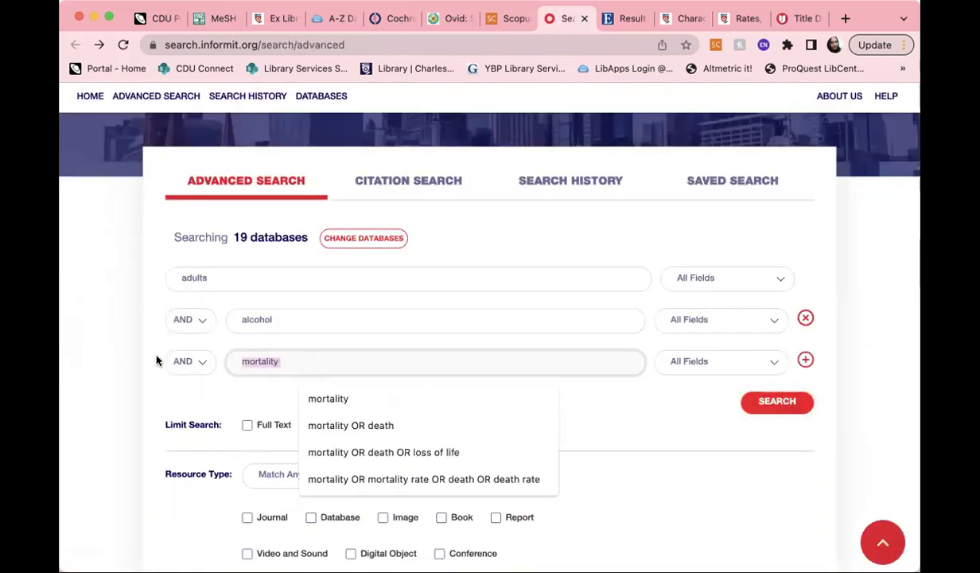
pyautogui.press('BackSpace')
# Replace the alcohol term with binge drinking and run the search combined with adults.
pyautogui.moveTo(276, 310); pyautogui.dragTo(70, 291)
pyautogui.press('BackSpace')
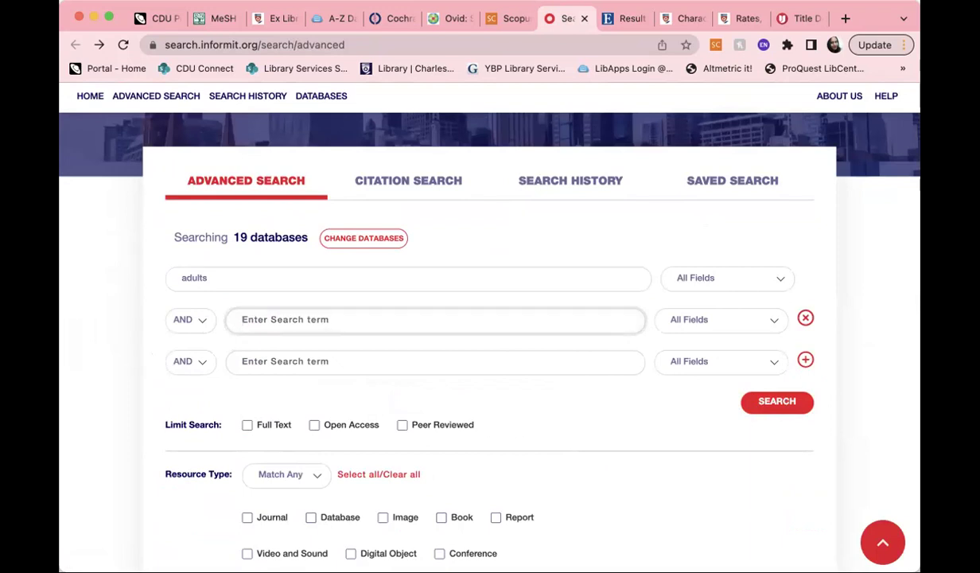
pyautogui.write('binge drinking')
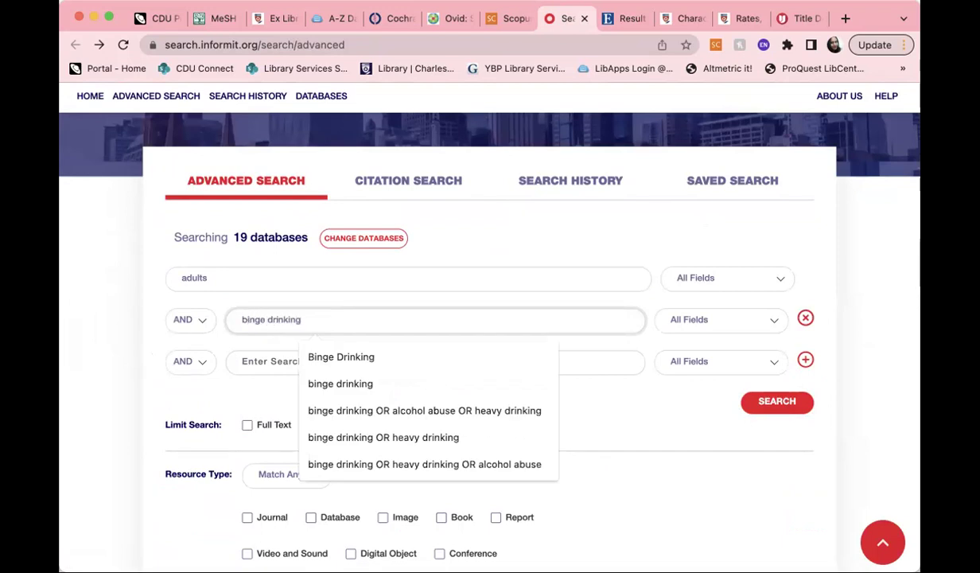
pyautogui.press('Return')
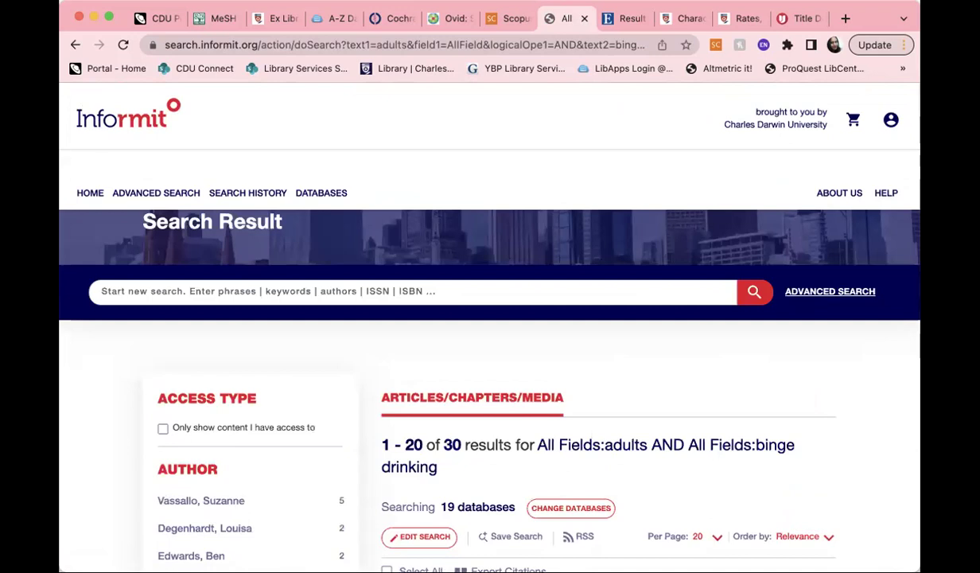
# Examine the titles and filters in the results for adults AND binge drinking.
pyautogui.scroll(-5, 538, 295)
pyautogui.scroll(-5, 539, 299)
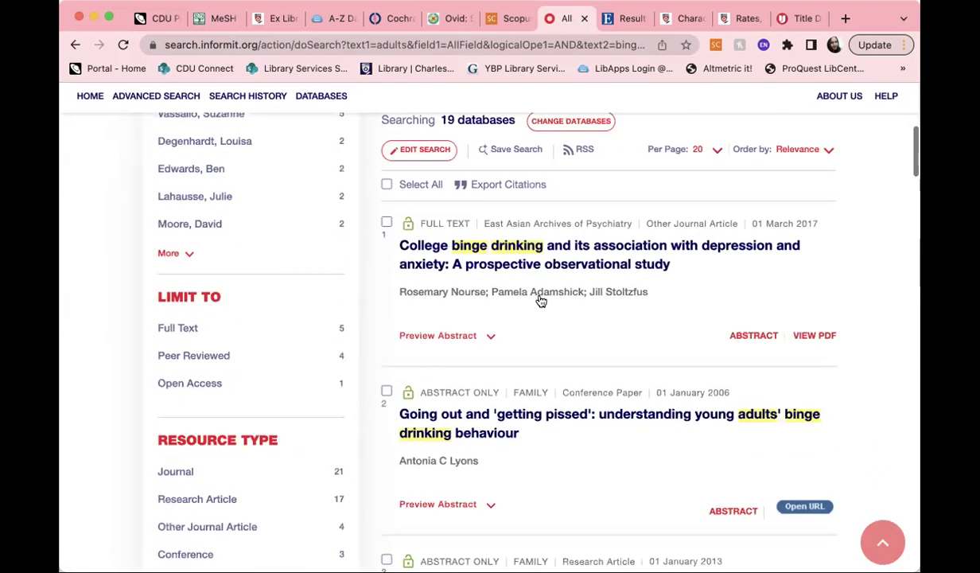
pyautogui.scroll(-5, 538, 299)
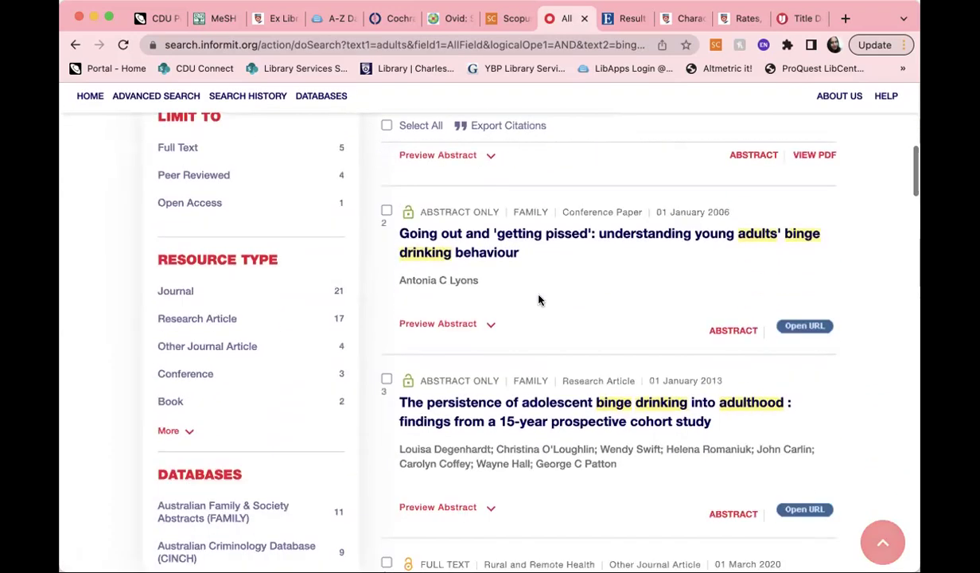
pyautogui.scroll(-5, 539, 299)
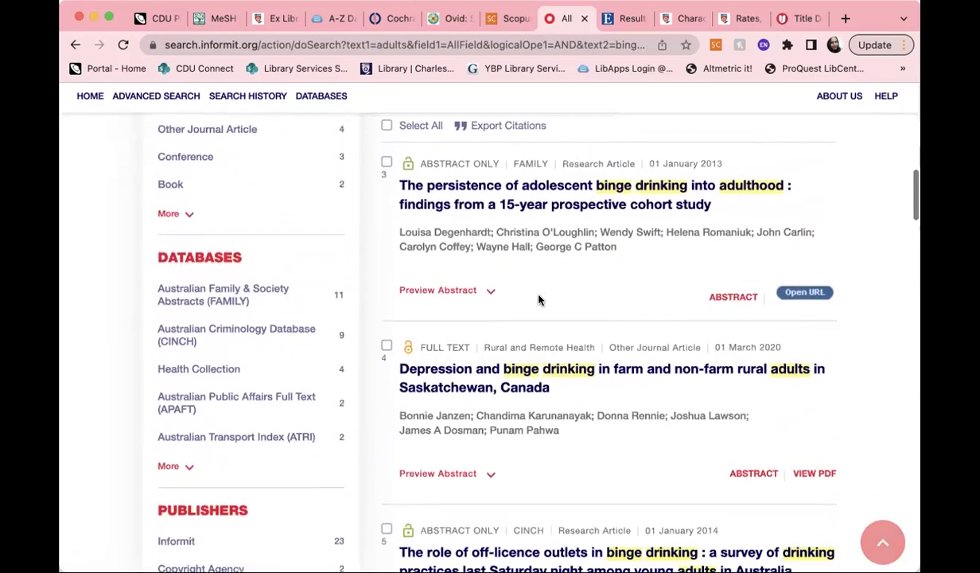
pyautogui.scroll(3, 538, 299)
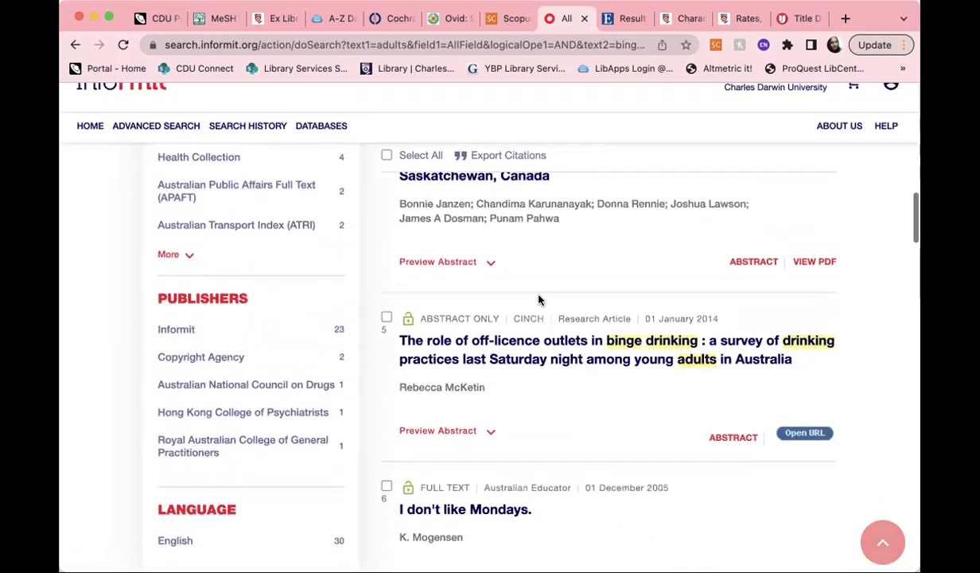
pyautogui.scroll(-12, 540, 300)
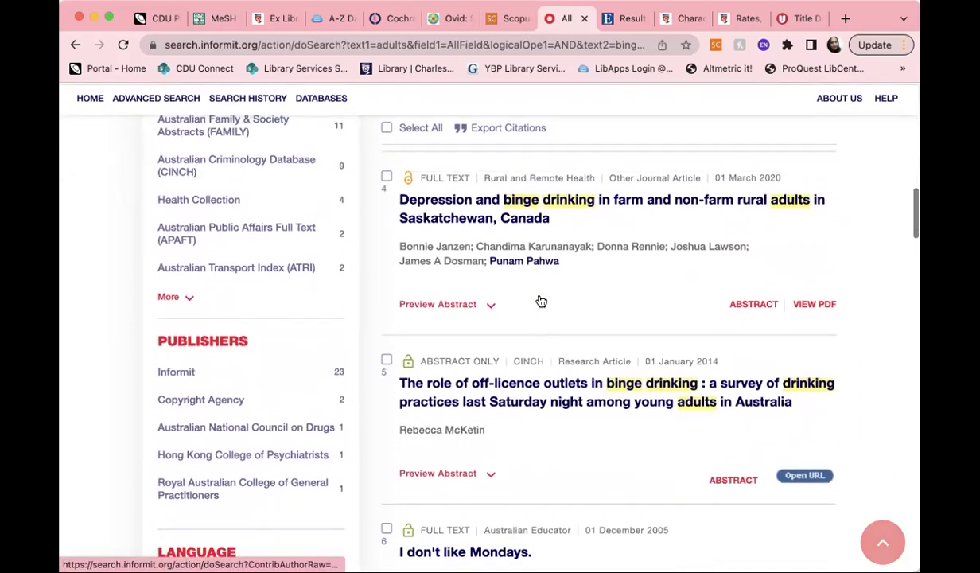
pyautogui.scroll(-6, 539, 299)
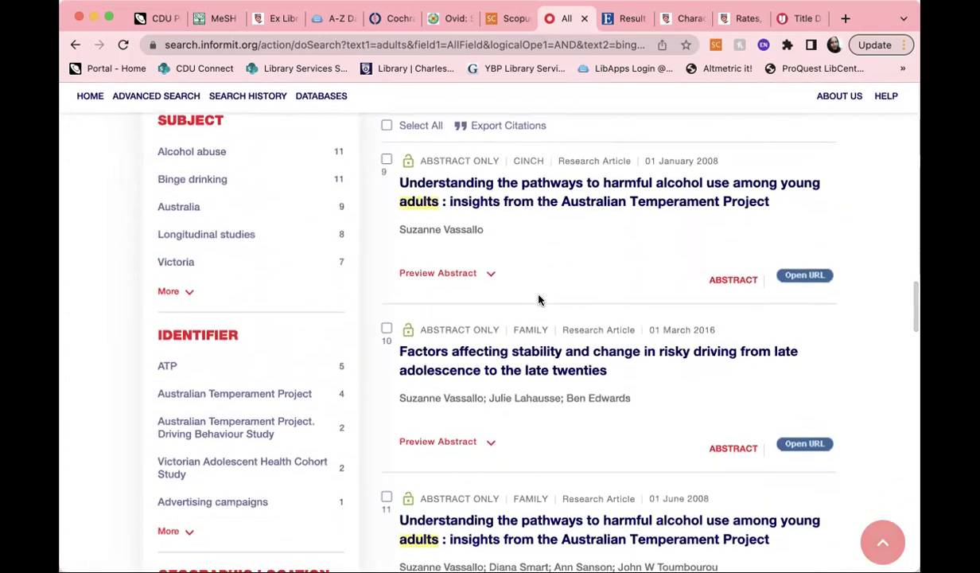
pyautogui.scroll(-6, 538, 299)
pyautogui.scroll(-8, 539, 299)
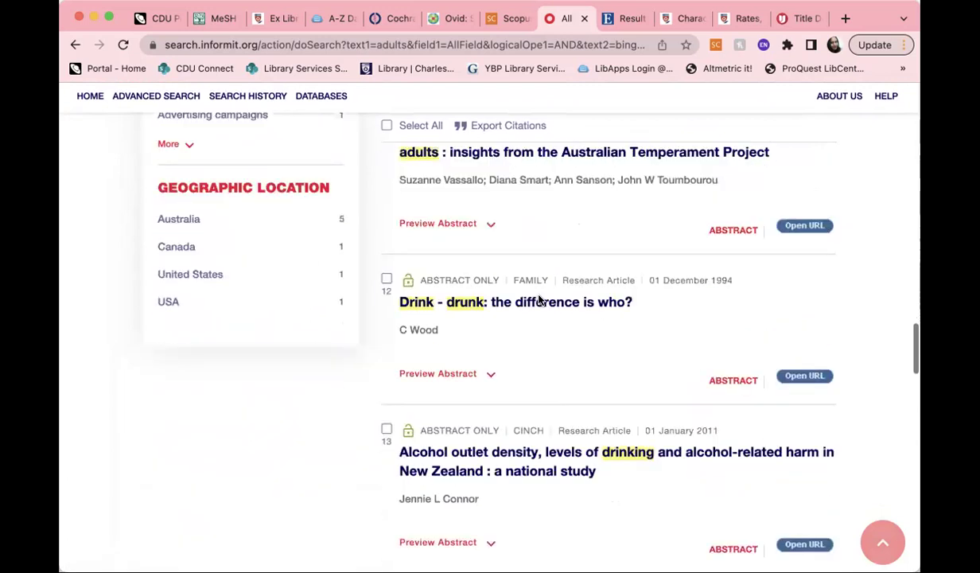
pyautogui.scroll(1, 533, 278)
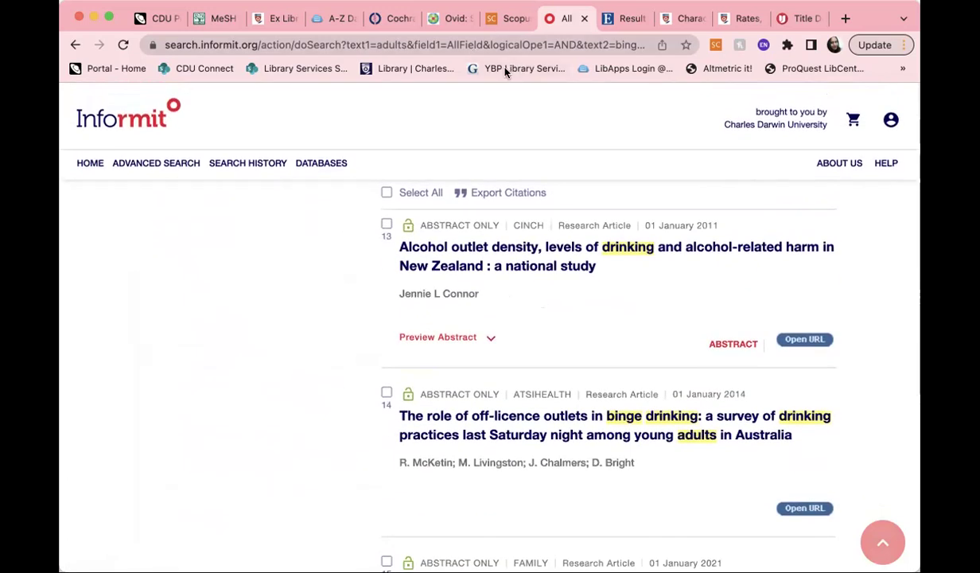
pyautogui.scroll(20, 502, 298)
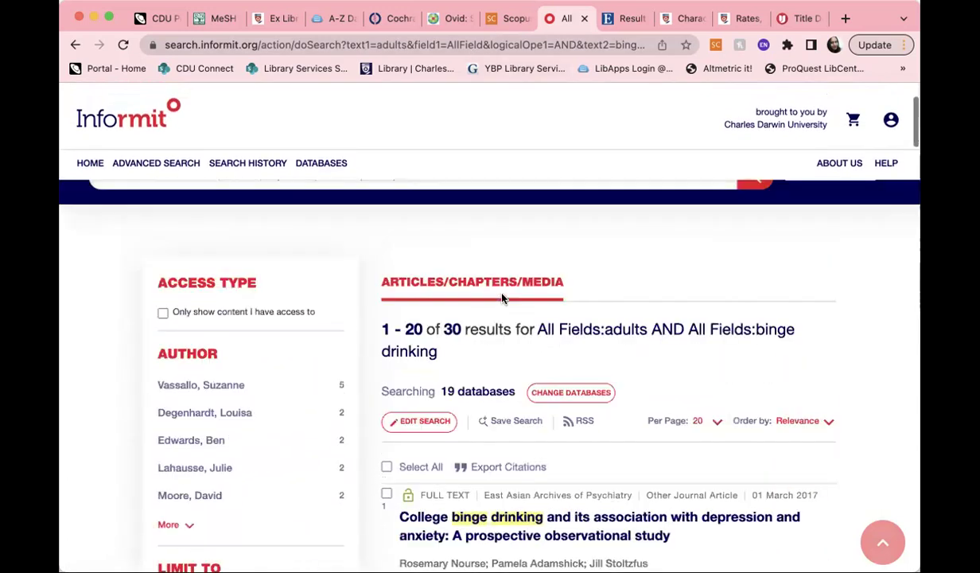
pyautogui.scroll(3, 502, 298)
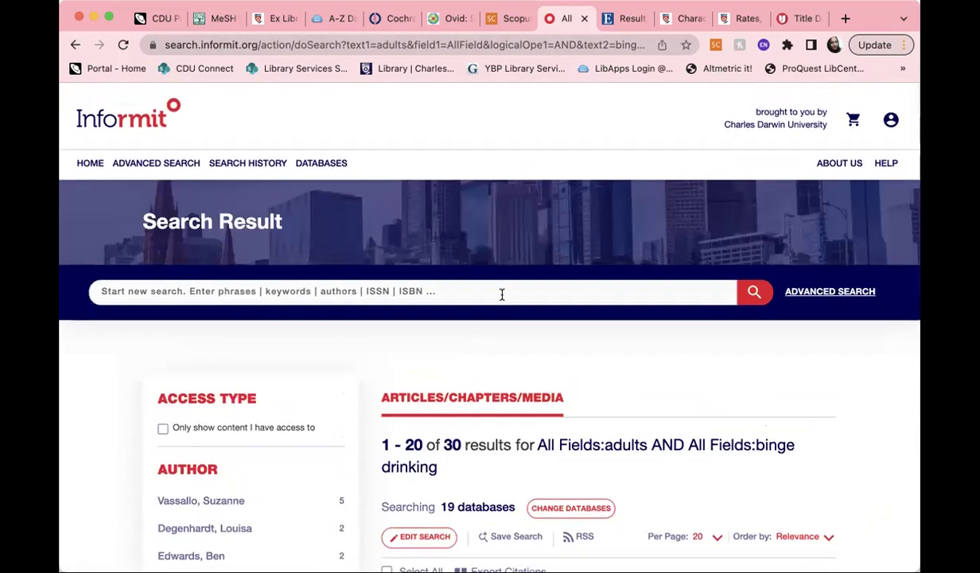
# Switch to Scopus and add two more search fields to the document search, combined with AND.
pyautogui.click(491, 24)
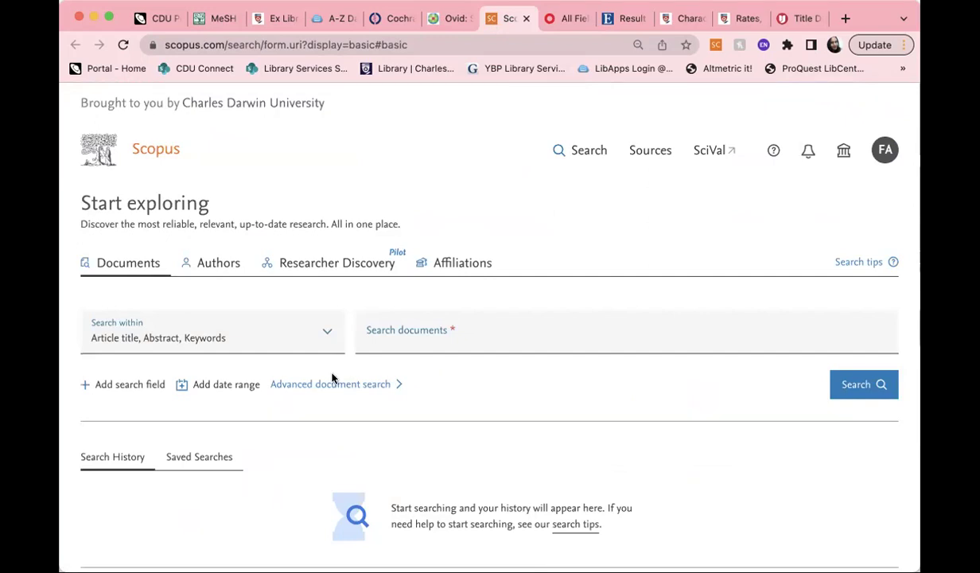
pyautogui.click(149, 387)
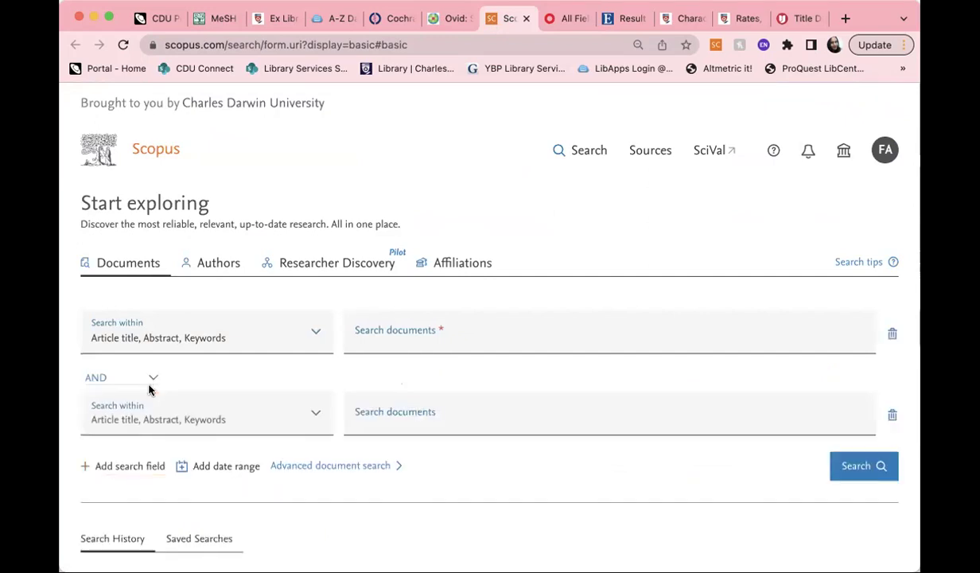
pyautogui.click(143, 465)
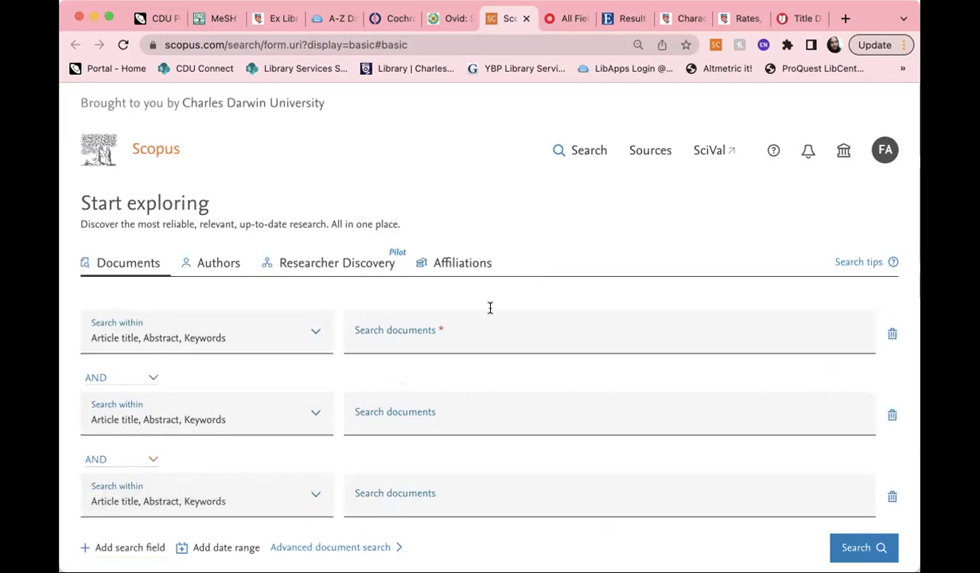
# Review the terms in Informit's advanced search form and return to Scopus.
pyautogui.click(566, 19)
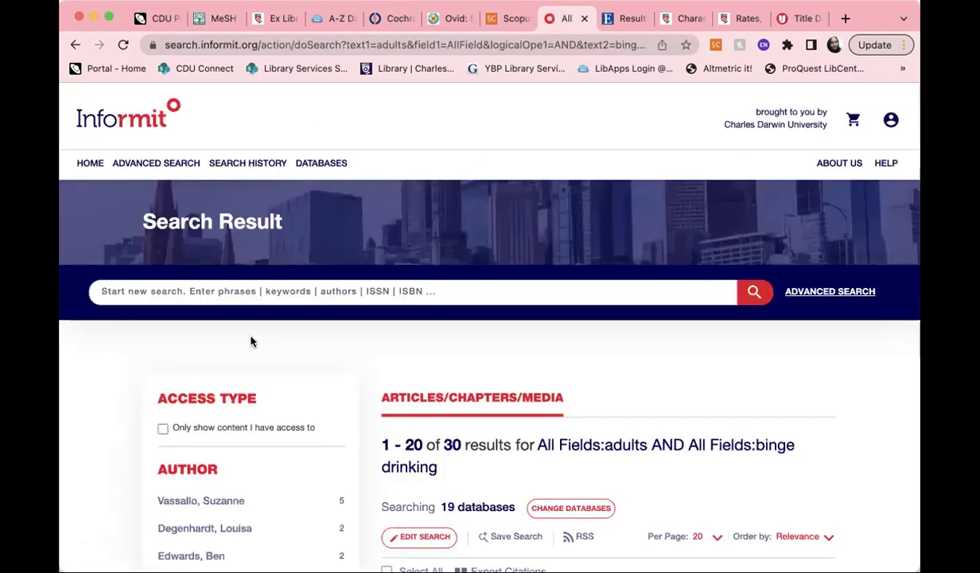
pyautogui.hscroll(-5, 251, 341)
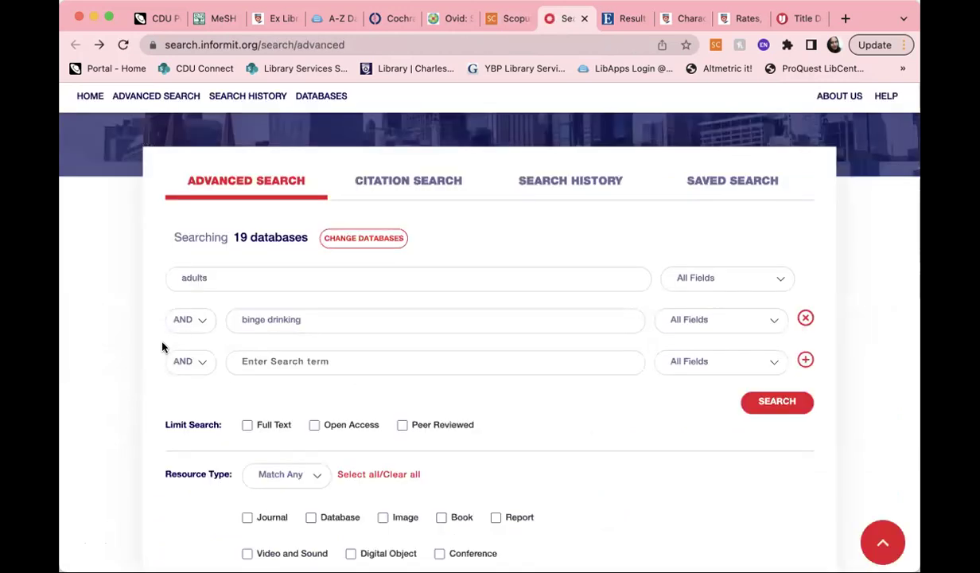
pyautogui.click(509, 19)
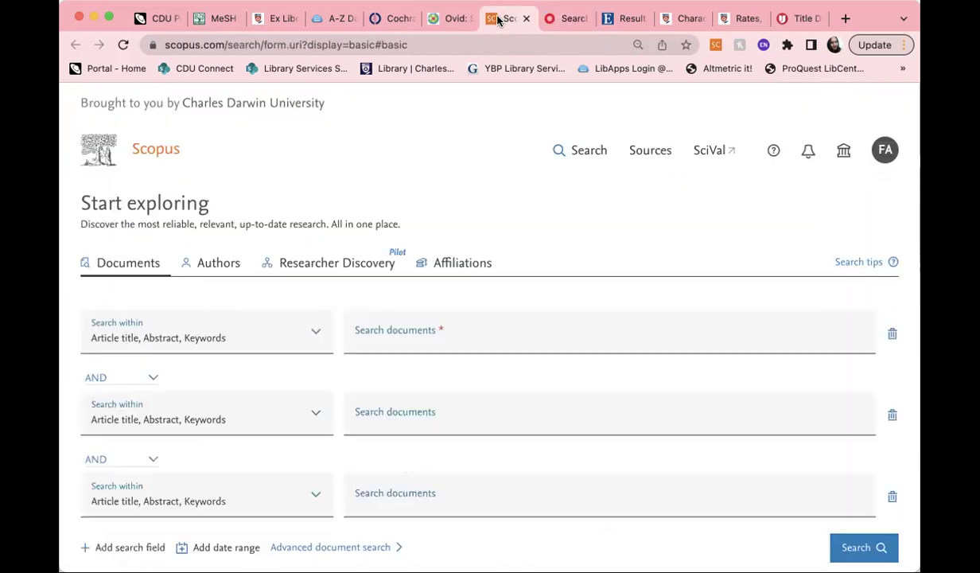
# Enter adult* OR young adult* in the first document search field.
pyautogui.scroll(-2, 276, 430)
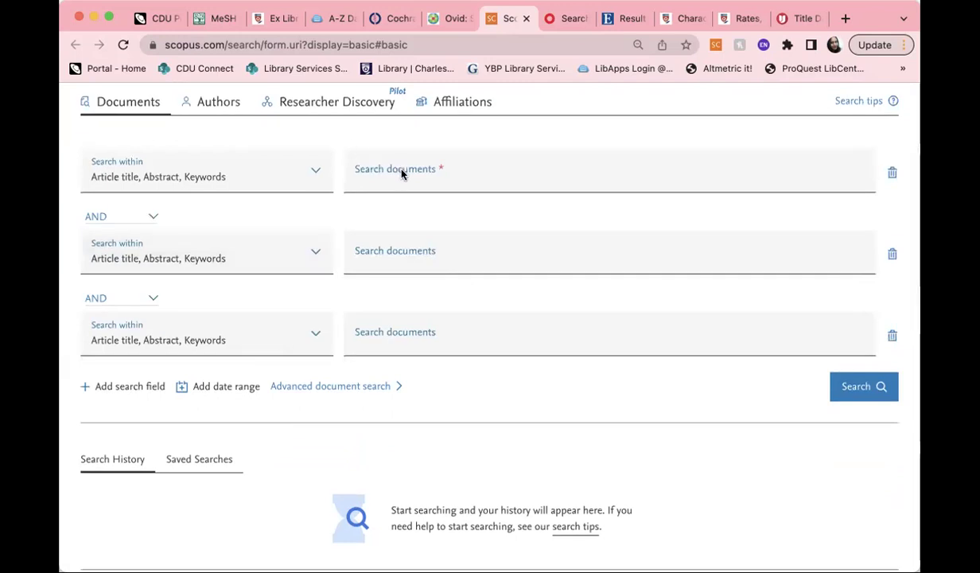
pyautogui.click(400, 165)
pyautogui.write('adult')
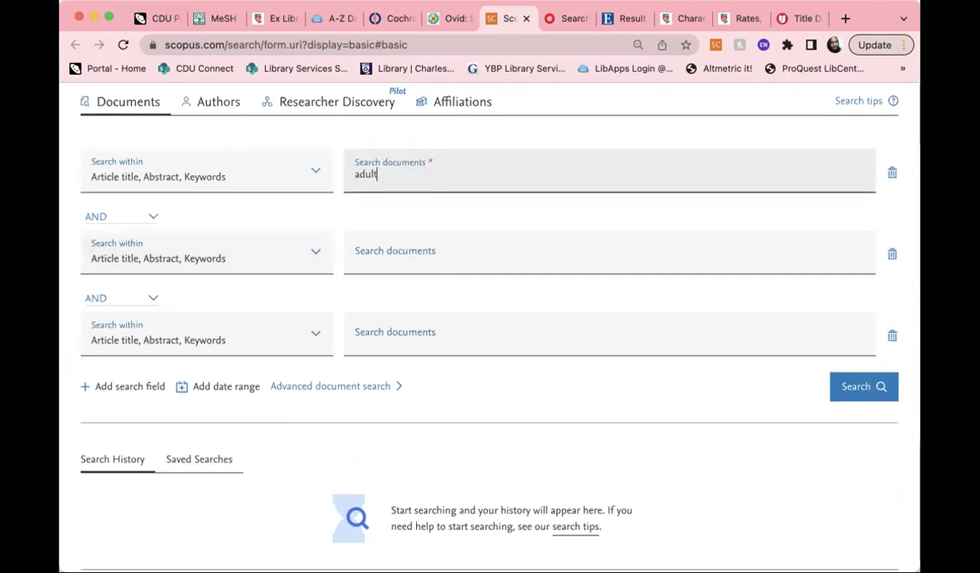
pyautogui.write('* OR ')
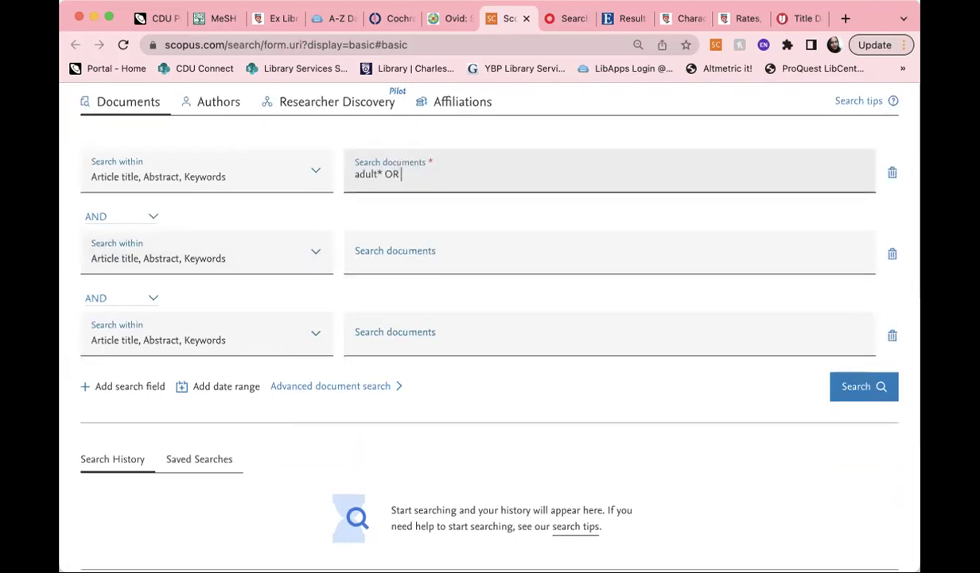
pyautogui.write('young al')
pyautogui.press('BackSpace')
pyautogui.write('d')
# Enter binge drinking OR heaving drinking OR alcohol abuse in the second document search field.
pyautogui.click(389, 255)
pyautogui.write('Binge')
pyautogui.press('BackSpace')
pyautogui.press('BackSpace')
pyautogui.press('BackSpace')
pyautogui.press('BackSpace')
pyautogui.press('BackSpace')
pyautogui.write('binge dr')
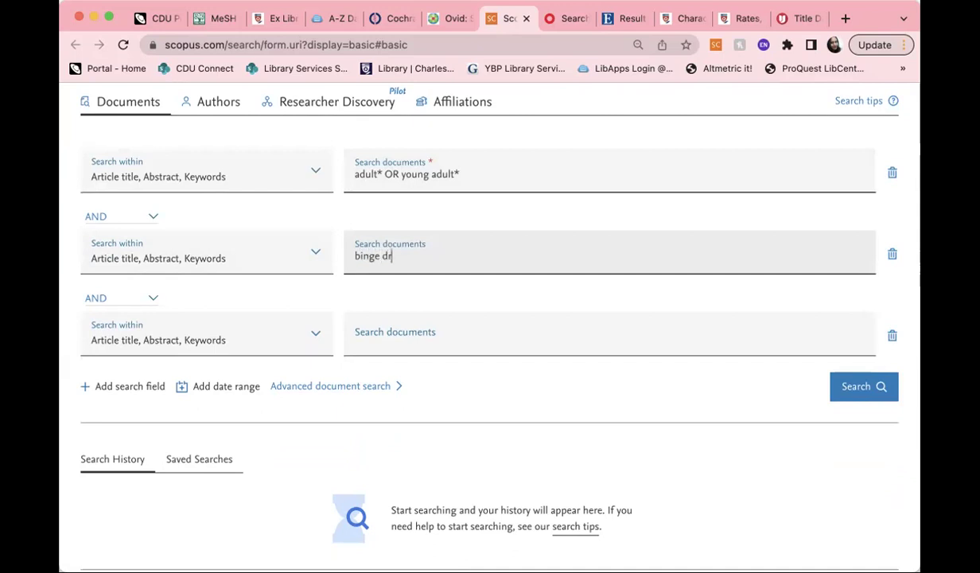
pyautogui.write('inking OR heaving drinking OR ')
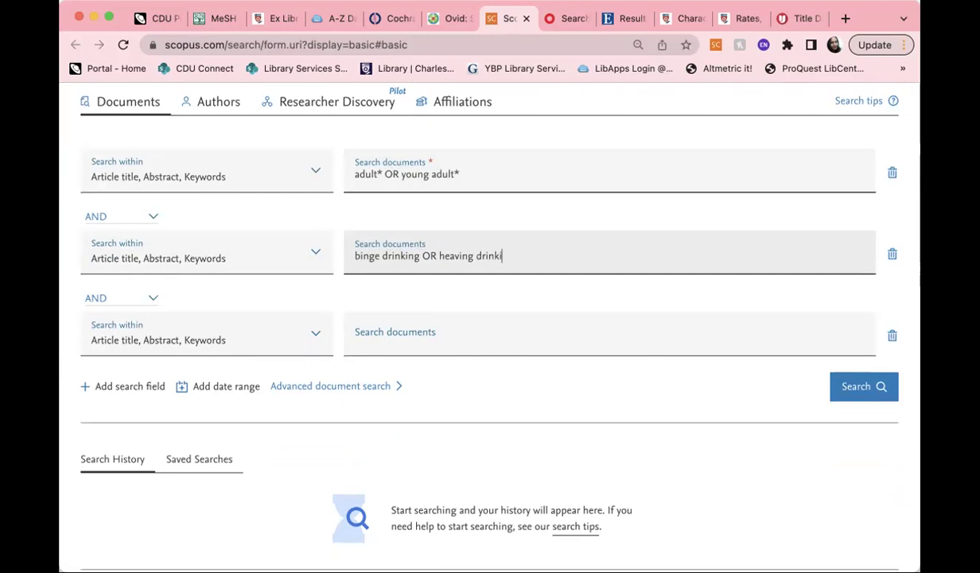
pyautogui.write('alcohol Abuse abuse')
# Enter mortality OR death in the third search field and run the document search.
pyautogui.click(397, 342)
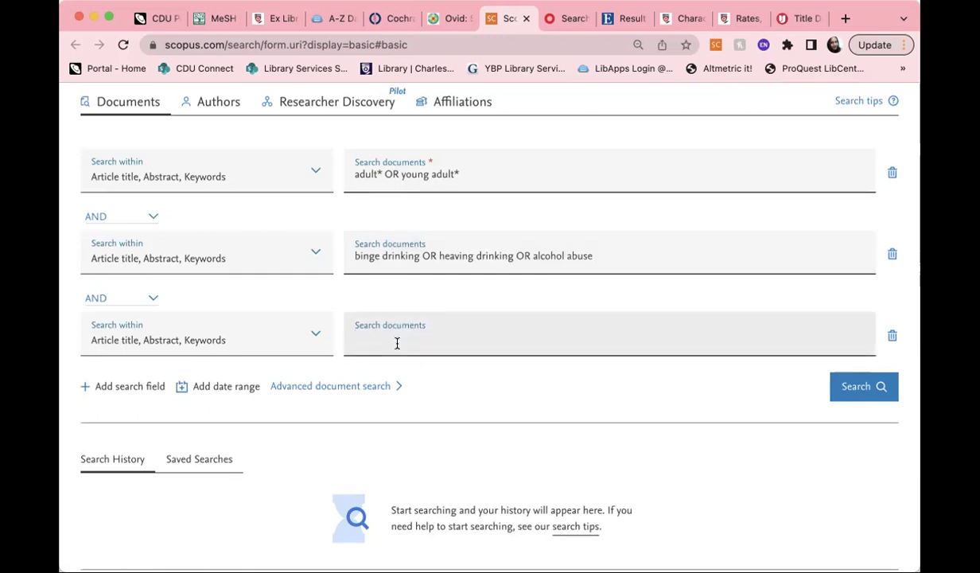
pyautogui.write('mortality OR death')
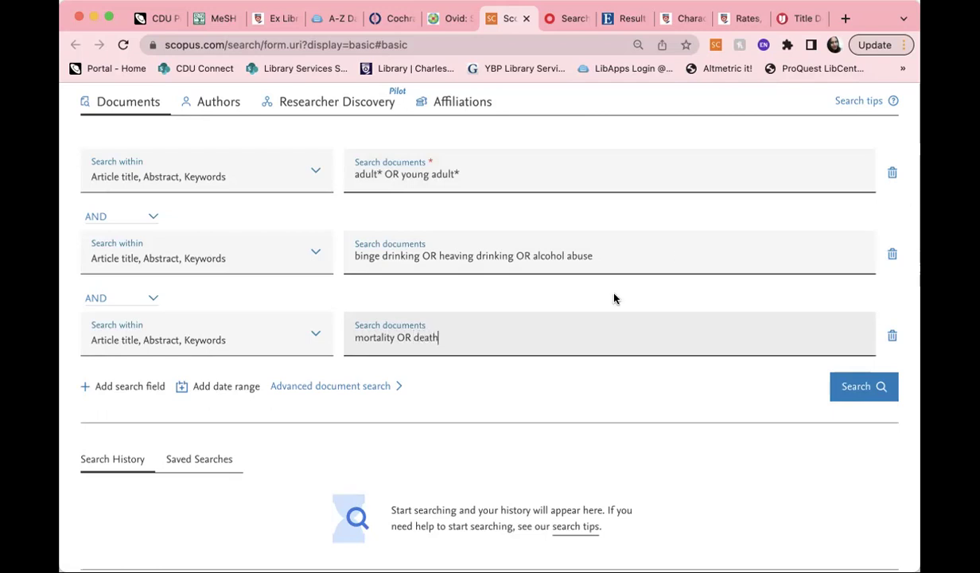
pyautogui.scroll(2, 615, 298)
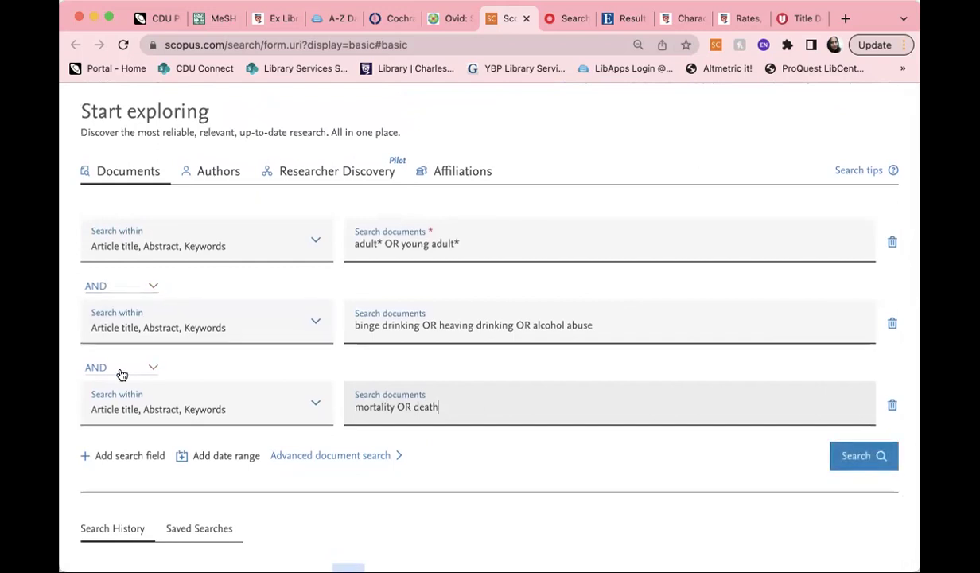
pyautogui.click(871, 463)
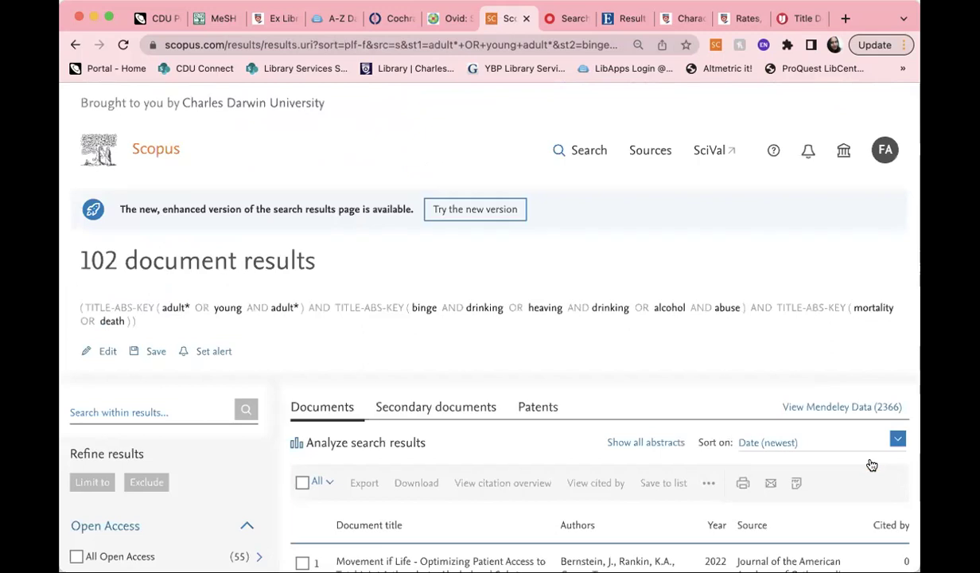
# Examine the Scopus results and how the query treats the phrase young adult*.
pyautogui.scroll(-5, 872, 464)
pyautogui.scroll(-2, 872, 465)
pyautogui.scroll(-2, 872, 464)
pyautogui.scroll(-3, 872, 464)
pyautogui.scroll(-1, 872, 464)
pyautogui.scroll(10, 869, 464)
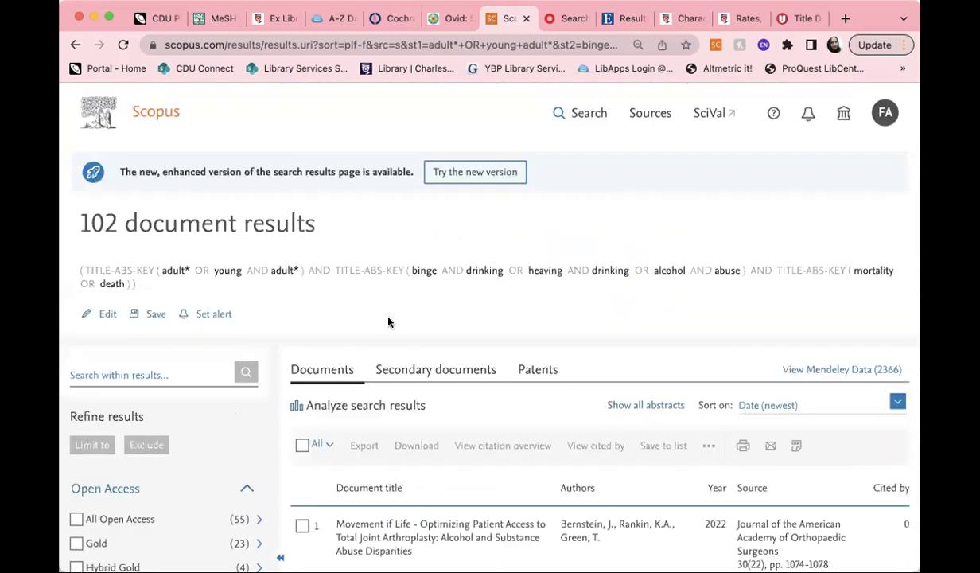
pyautogui.moveTo(211, 270); pyautogui.dragTo(298, 270)
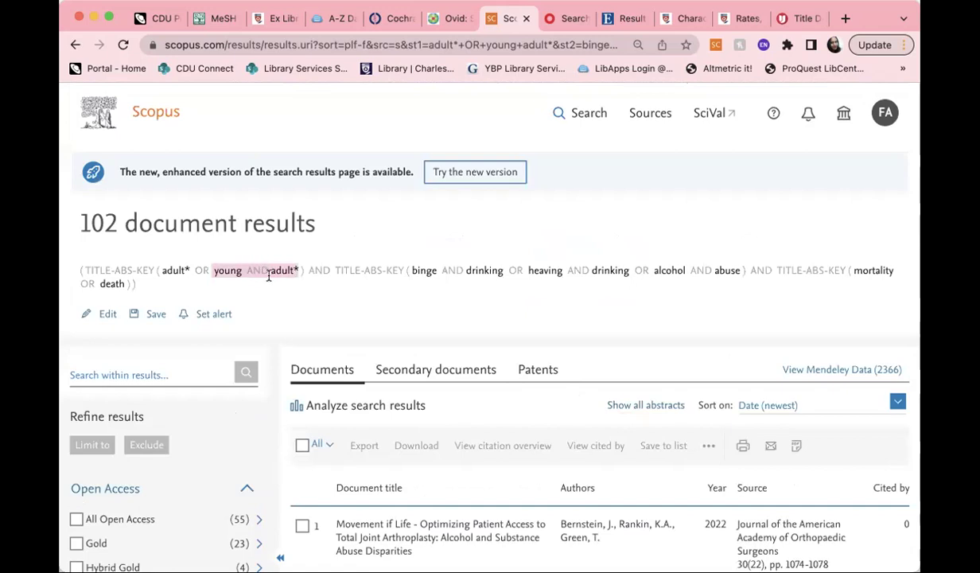
pyautogui.click(259, 318)
pyautogui.scroll(-5, 264, 305)
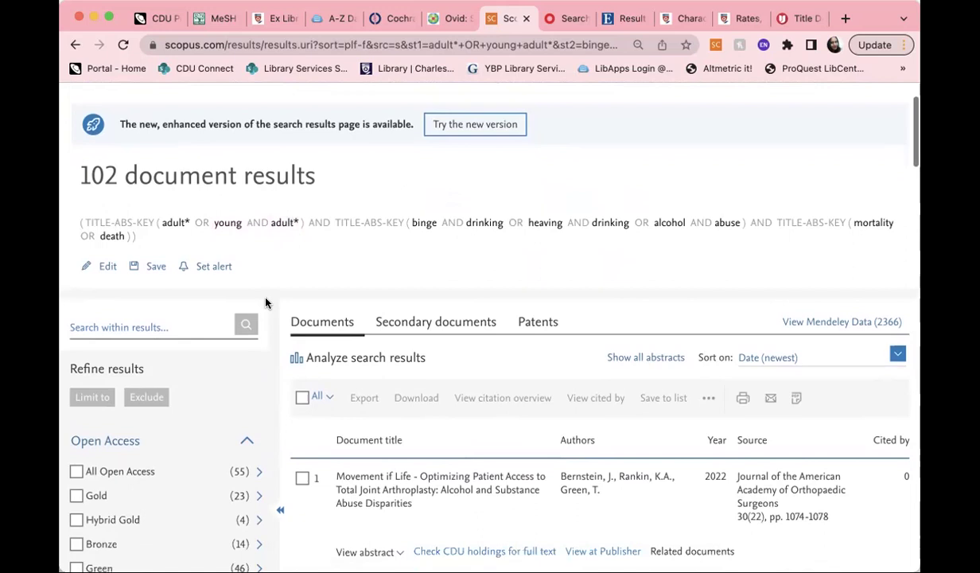
pyautogui.scroll(-2, 265, 300)
pyautogui.scroll(4, 265, 300)
# Return to the document search form and enclose young adult* in double quotation marks in the first search field.
pyautogui.press('super+bracketleft')
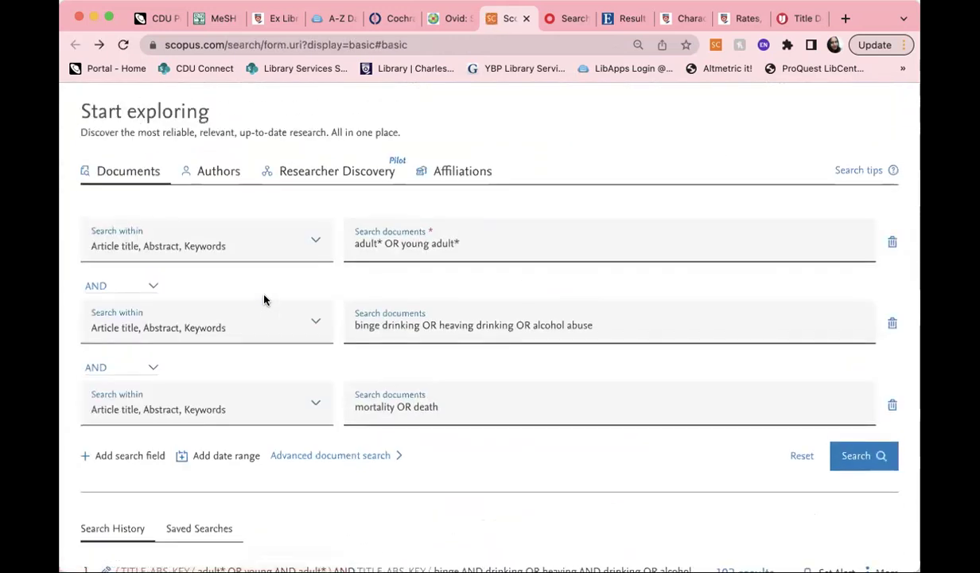
pyautogui.scroll(1, 265, 300)
pyautogui.click(401, 284)
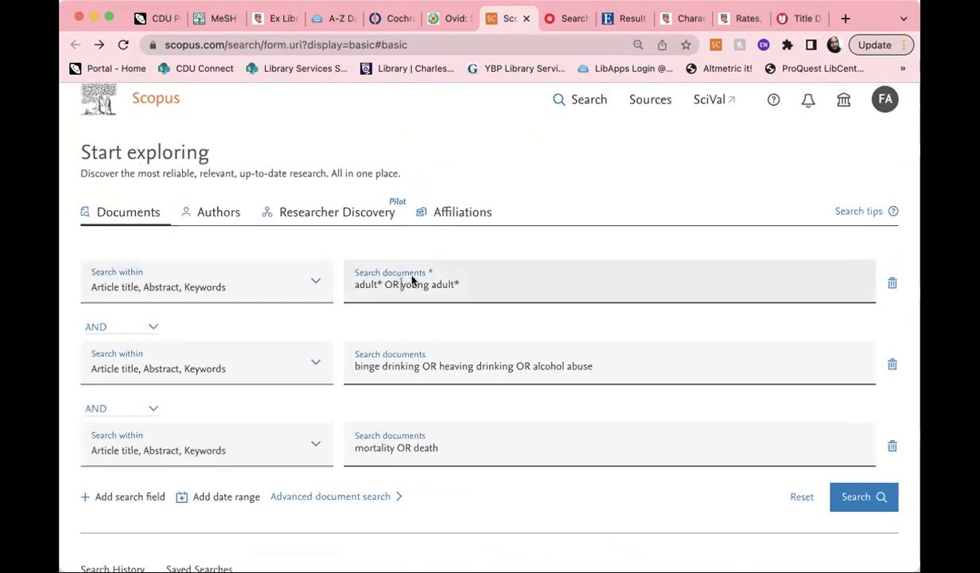
pyautogui.write('"')
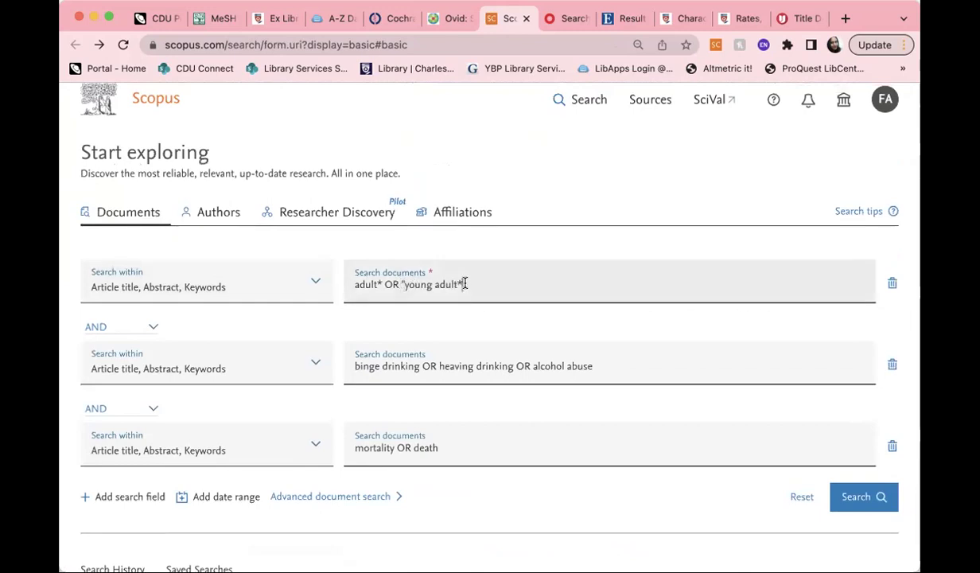
pyautogui.click(482, 276)
pyautogui.write('"')
# Enclose binge drinking and heaving drinking each in double quotation marks in the second search field.
pyautogui.click(418, 367)
pyautogui.write('"')
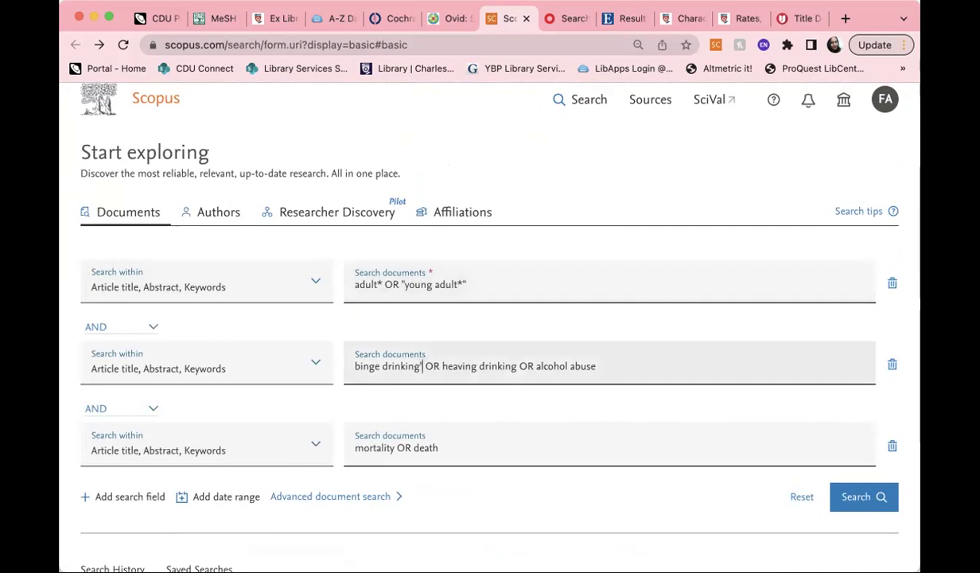
pyautogui.click(353, 366)
pyautogui.write('"')
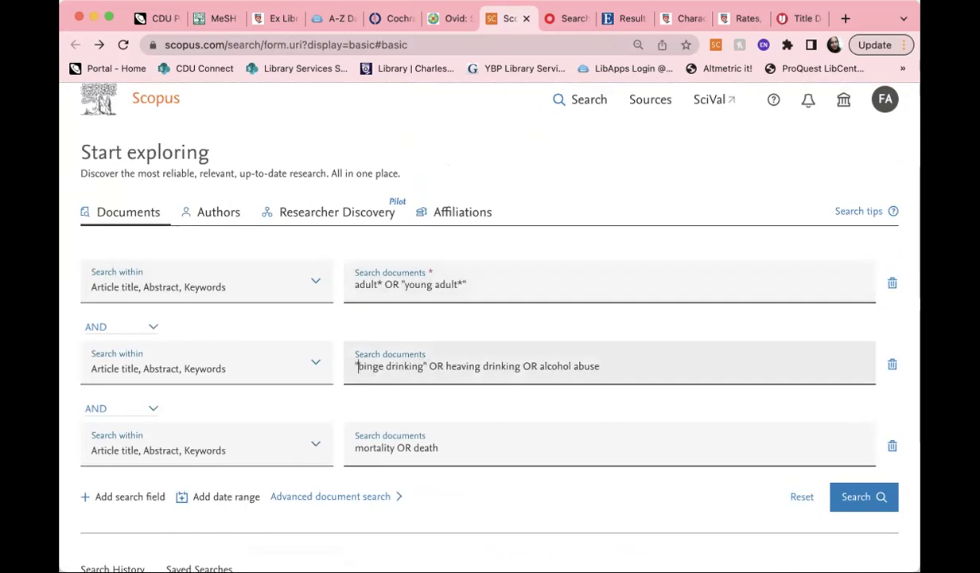
pyautogui.click(446, 366)
pyautogui.write('"')
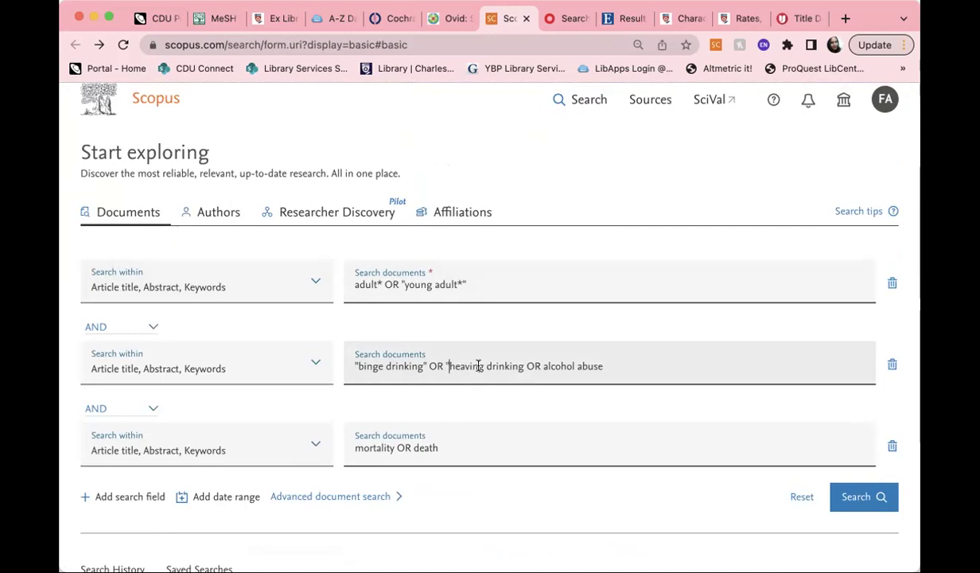
pyautogui.click(521, 366)
pyautogui.write('"')
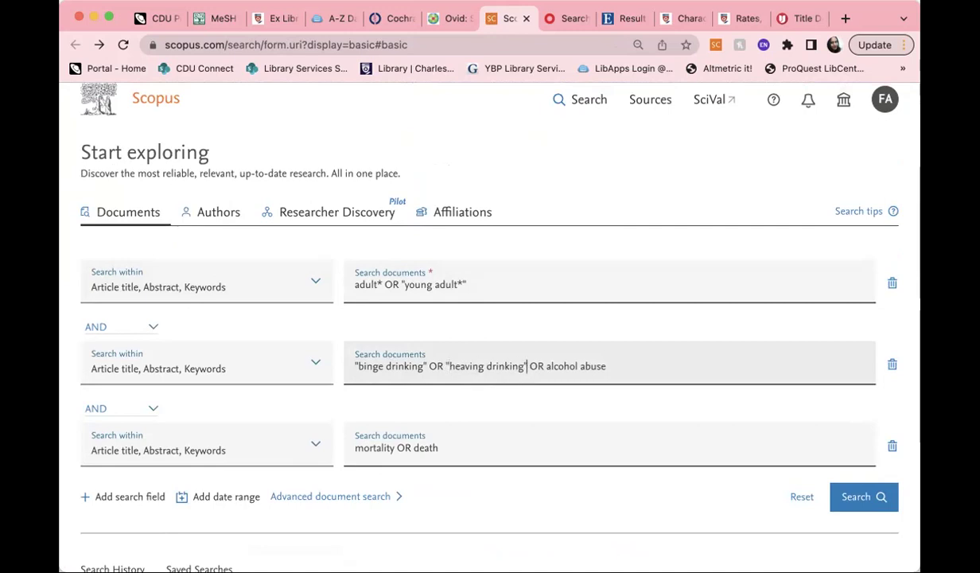
# Enclose alcohol abuse in double quotation marks in the second search field and rerun the document search.
pyautogui.click(546, 366)
pyautogui.write('"')
pyautogui.click(610, 366)
pyautogui.write('"')
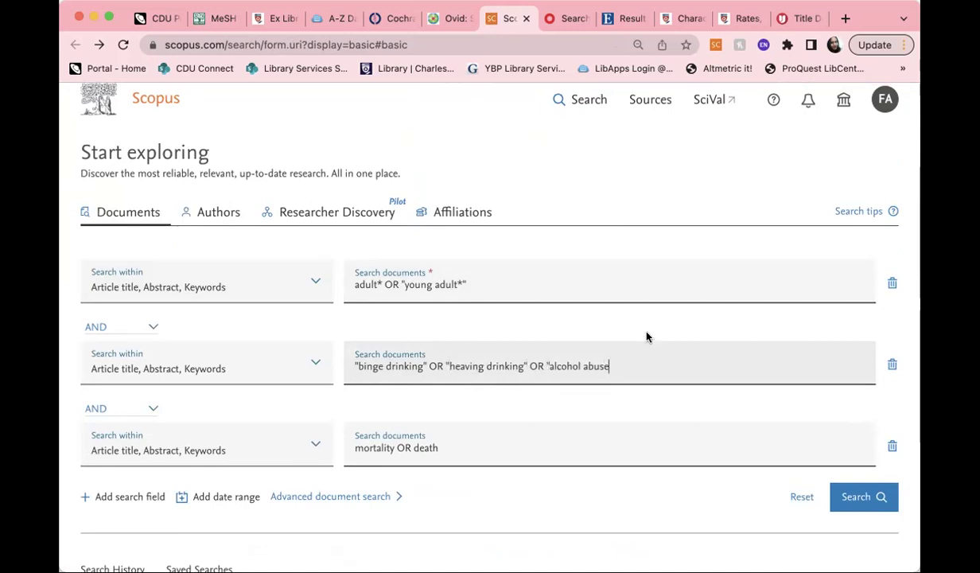
pyautogui.click(856, 498)
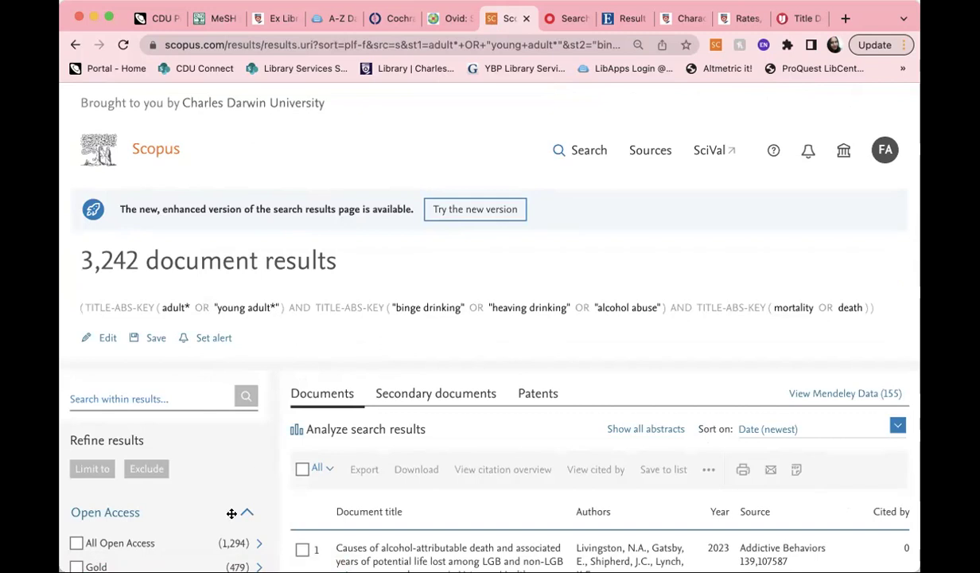
# Limit the results to the publication years 2013 through 2023 using the full list of years.
pyautogui.scroll(-2, 222, 427)
pyautogui.scroll(-9, 224, 428)
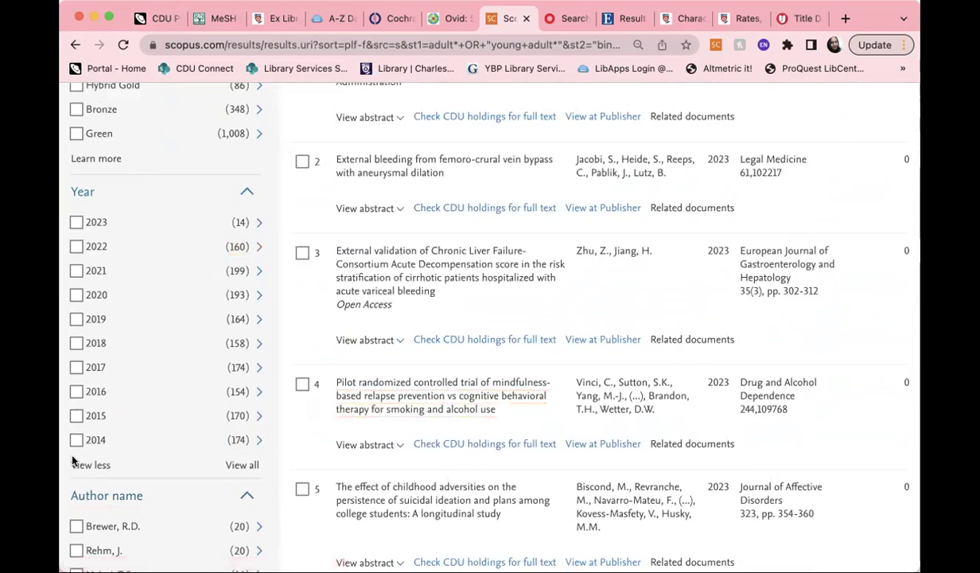
pyautogui.click(247, 465)
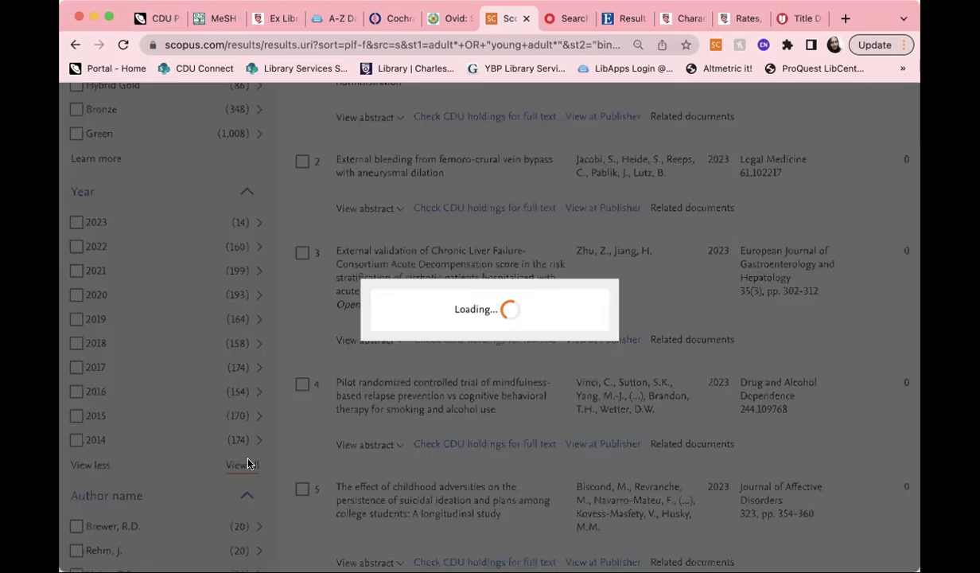
pyautogui.click(113, 168)
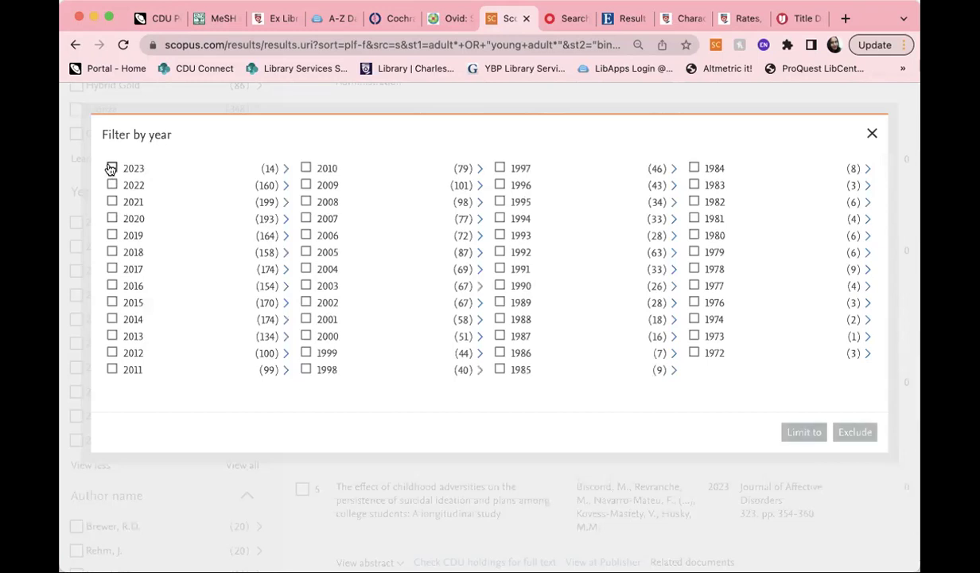
pyautogui.click(113, 185)
pyautogui.click(112, 202)
pyautogui.click(112, 219)
pyautogui.click(112, 236)
pyautogui.click(112, 252)
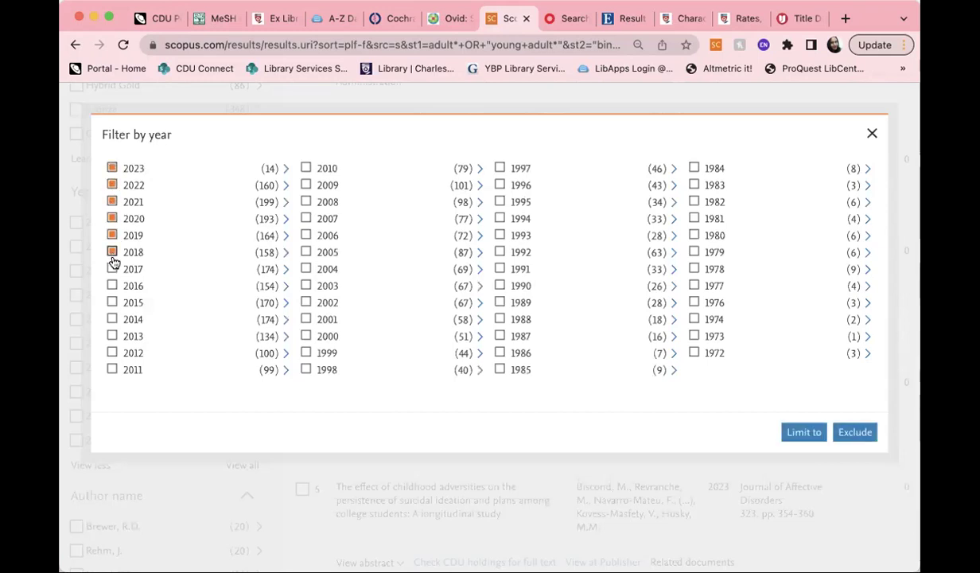
pyautogui.click(112, 269)
pyautogui.click(112, 286)
pyautogui.click(112, 302)
pyautogui.click(112, 319)
pyautogui.click(113, 335)
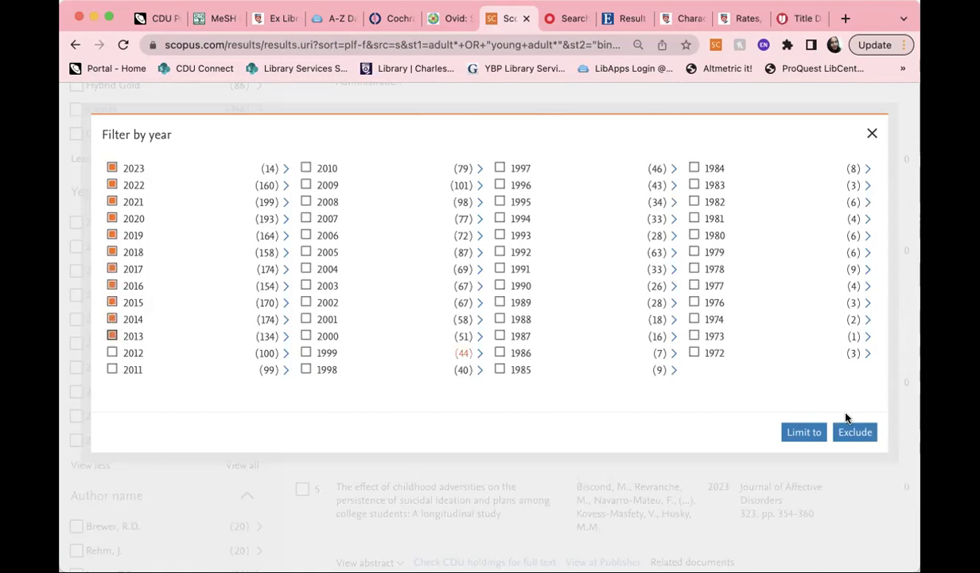
pyautogui.click(805, 434)
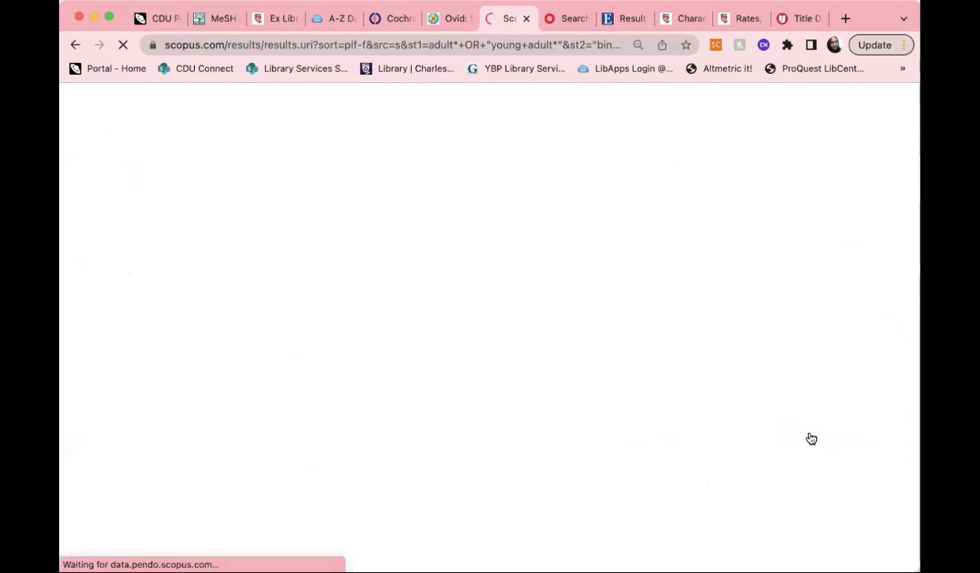
# Limit the results to the document type Article.
pyautogui.scroll(-8, 257, 310)
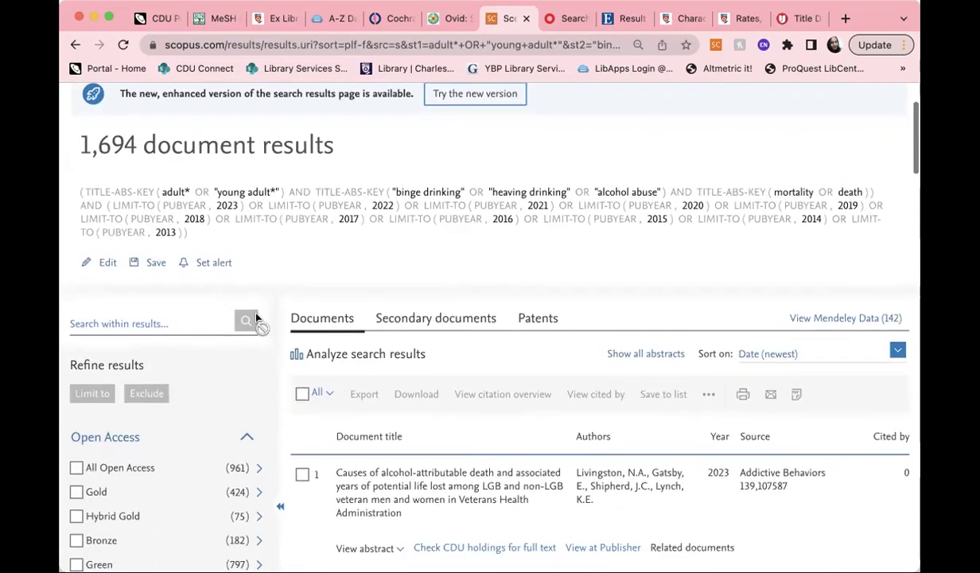
pyautogui.scroll(-12, 257, 316)
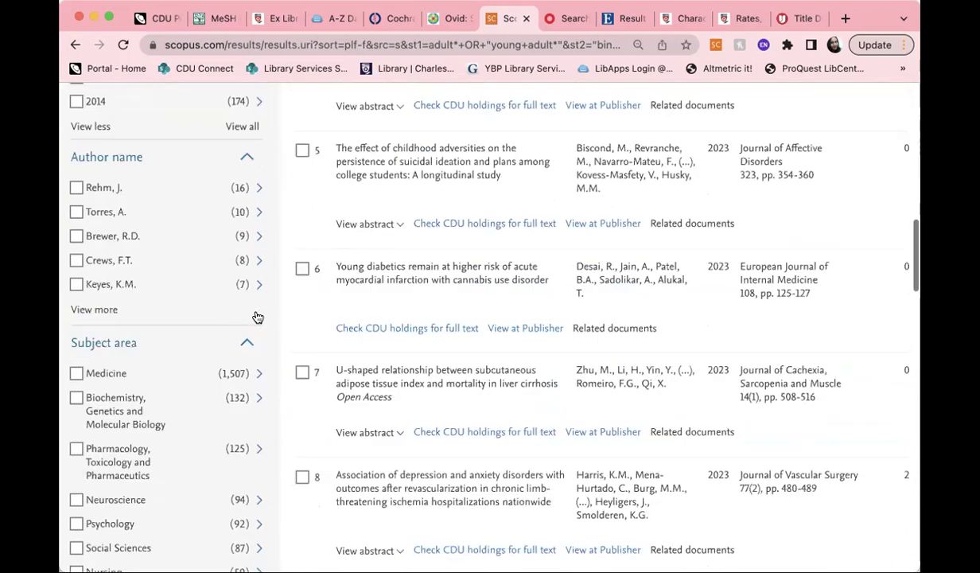
pyautogui.scroll(-2, 256, 317)
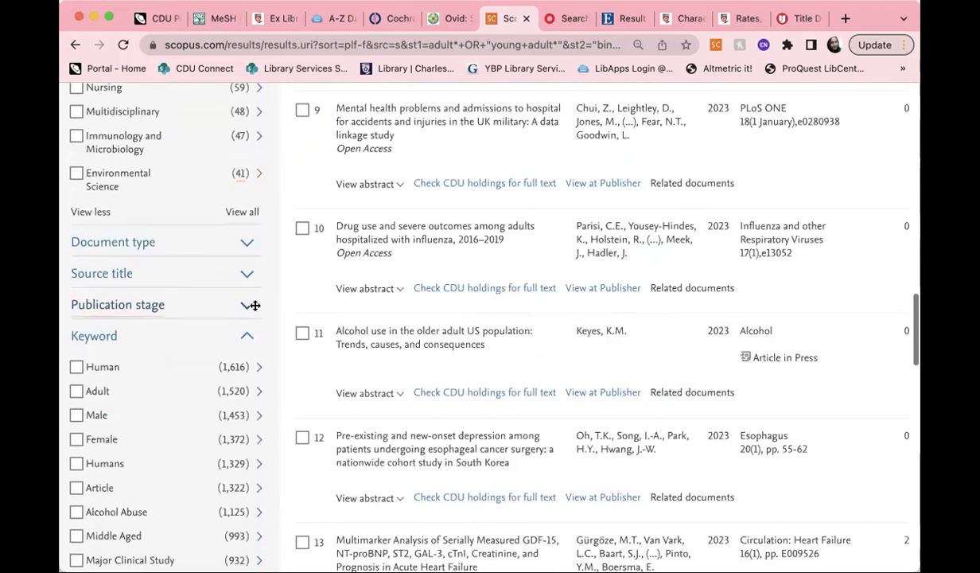
pyautogui.click(246, 242)
pyautogui.click(77, 273)
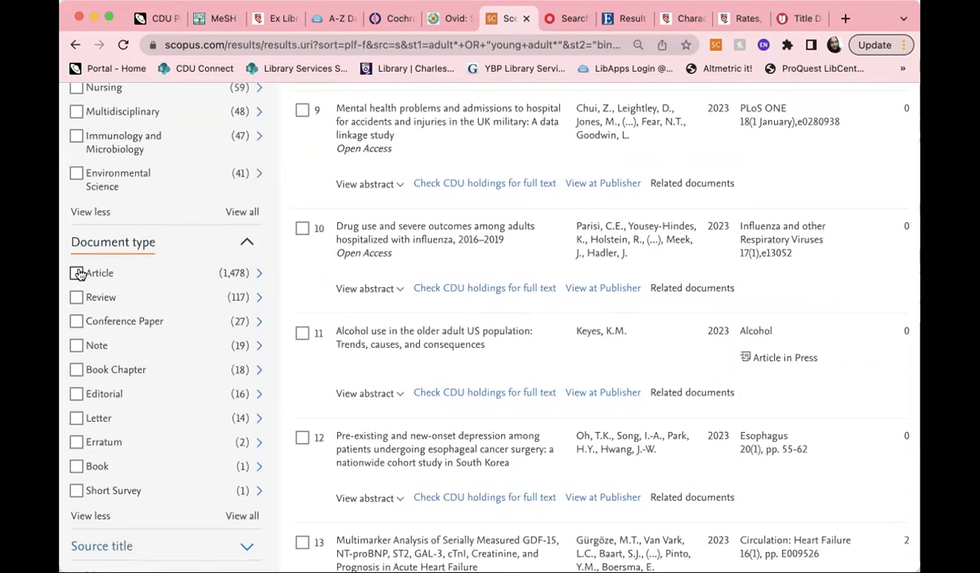
pyautogui.scroll(-3, 158, 301)
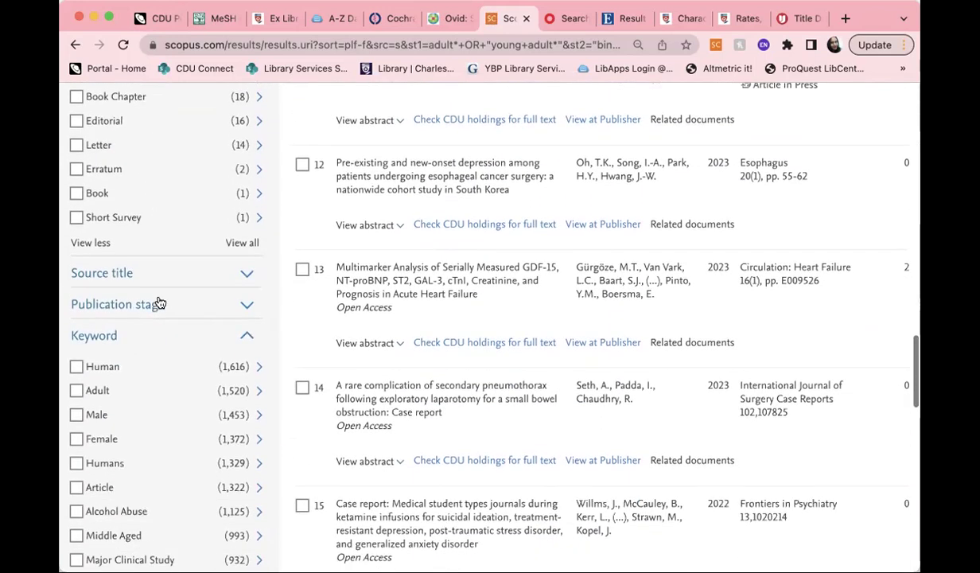
pyautogui.scroll(-6, 158, 301)
pyautogui.click(92, 351)
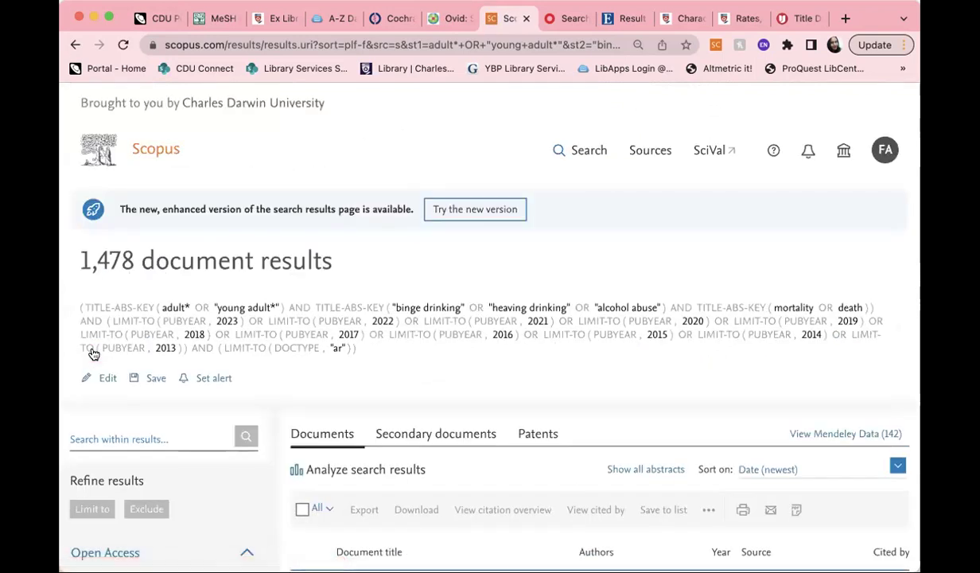
# Expand the country/territory filter for the article results and examine its options.
pyautogui.scroll(-15, 92, 353)
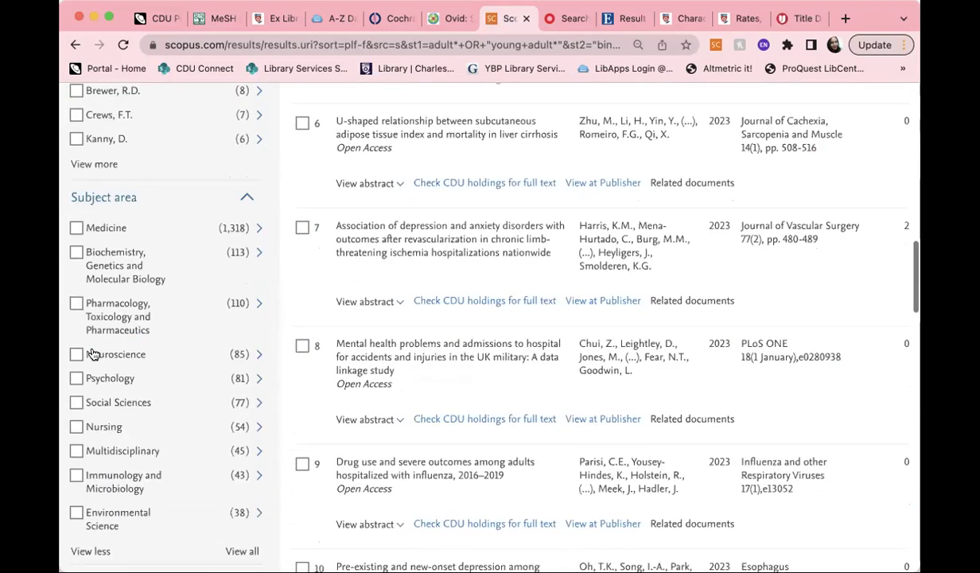
pyautogui.scroll(-6, 94, 353)
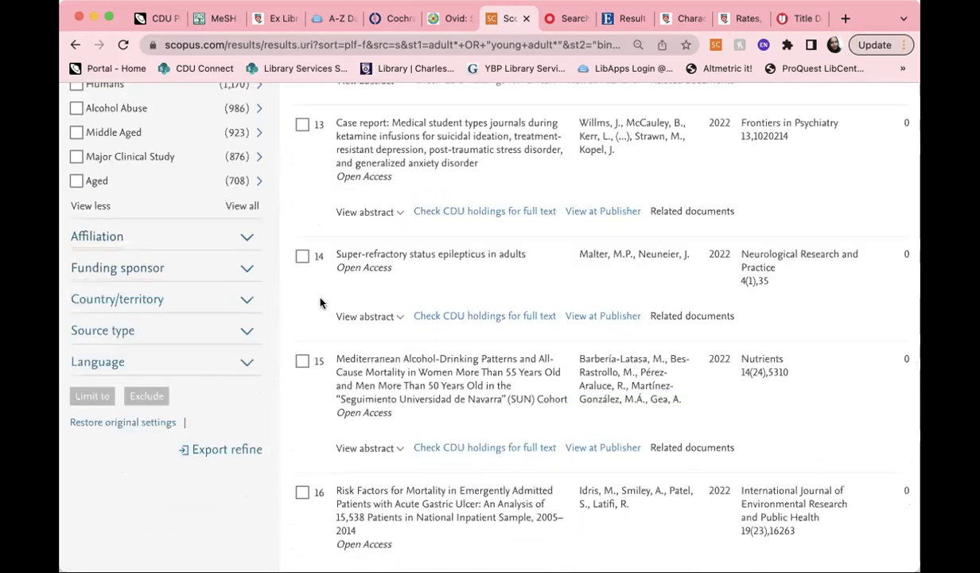
pyautogui.click(248, 303)
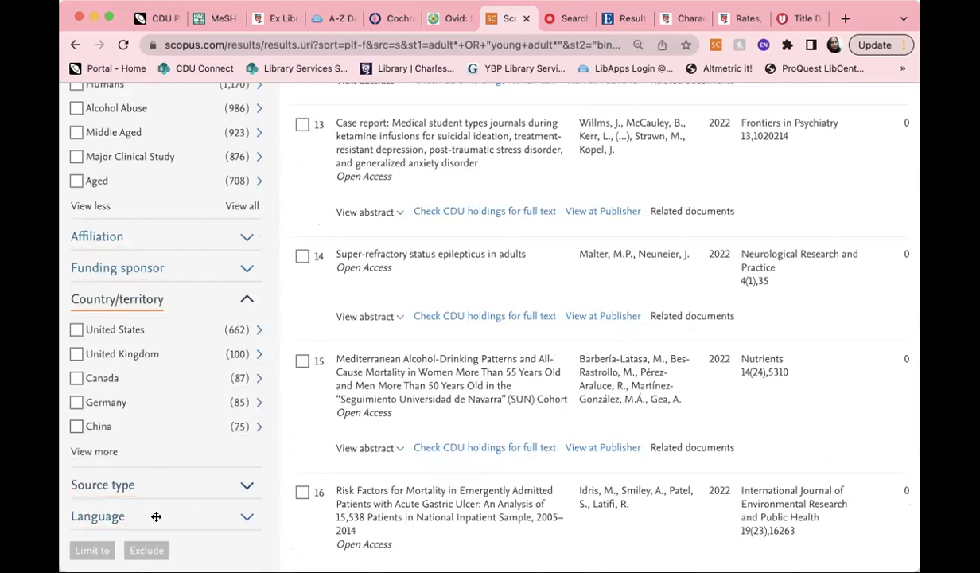
pyautogui.scroll(1, 149, 517)
pyautogui.scroll(-1, 149, 518)
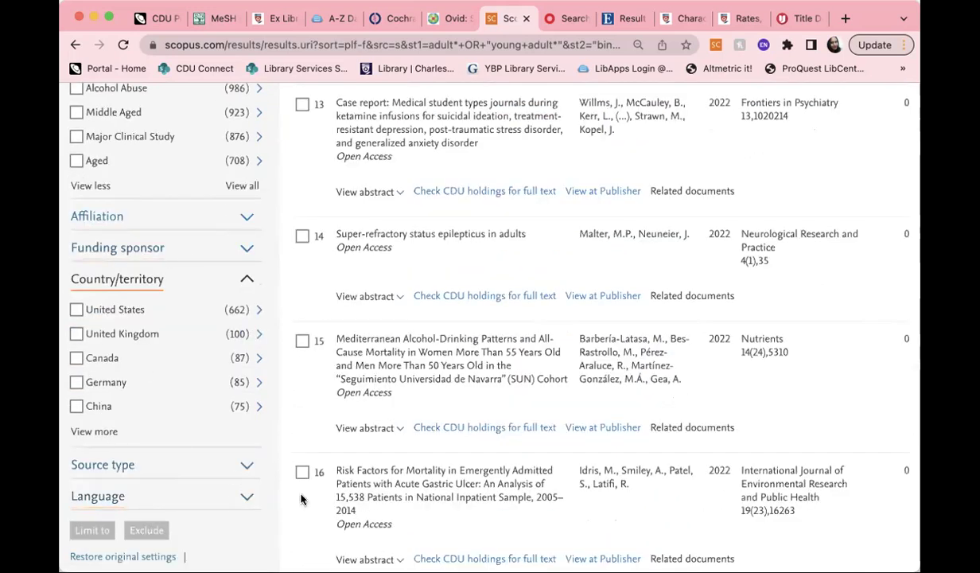
# Review the limited query and examine the source type and source title filters alongside the other refine options.
pyautogui.scroll(15, 127, 501)
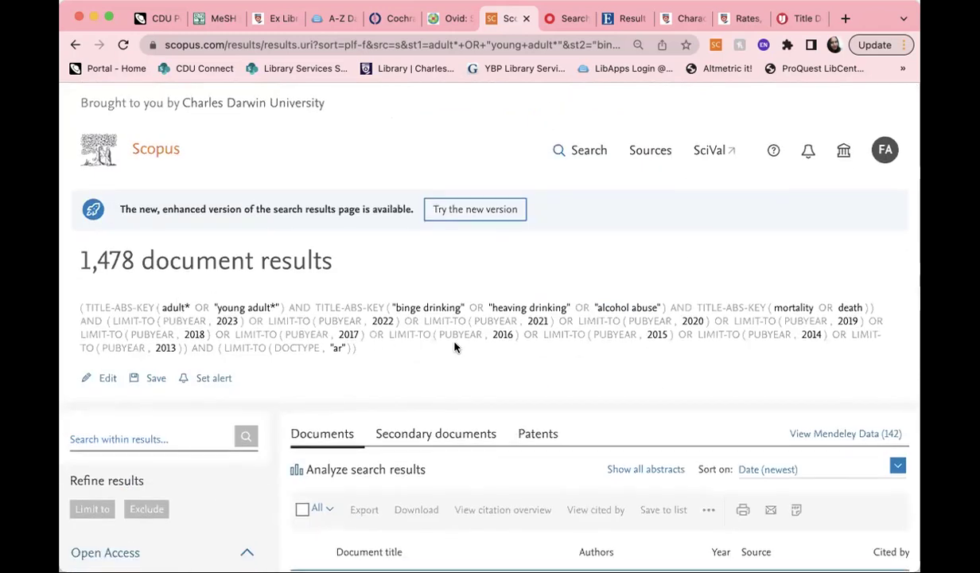
pyautogui.scroll(-10, 455, 346)
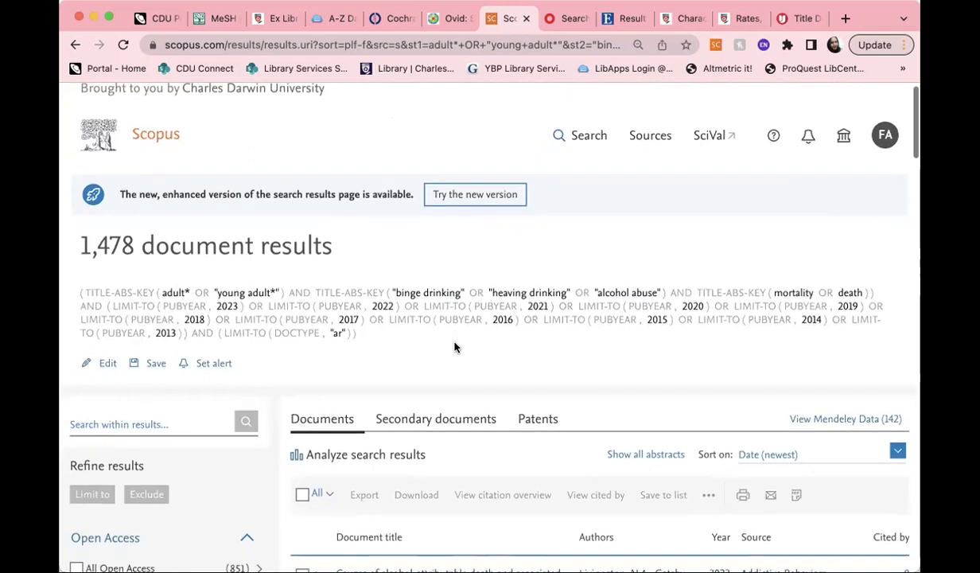
pyautogui.scroll(-8, 455, 346)
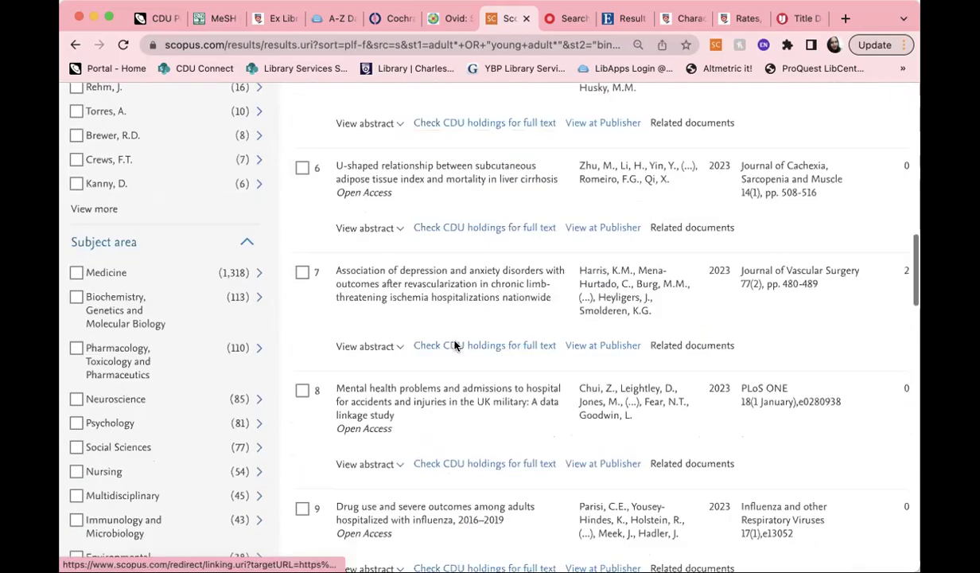
pyautogui.scroll(-5, 305, 360)
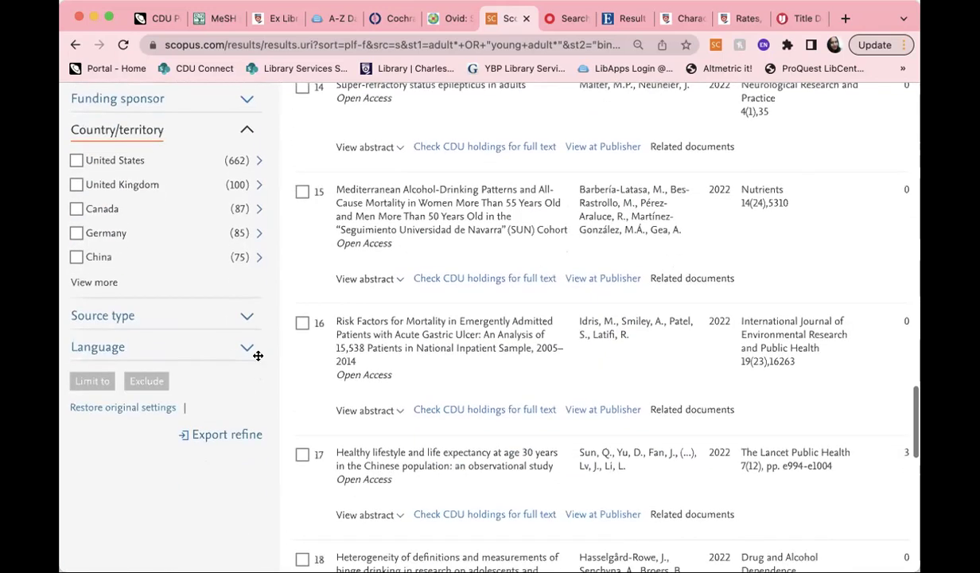
pyautogui.click(247, 315)
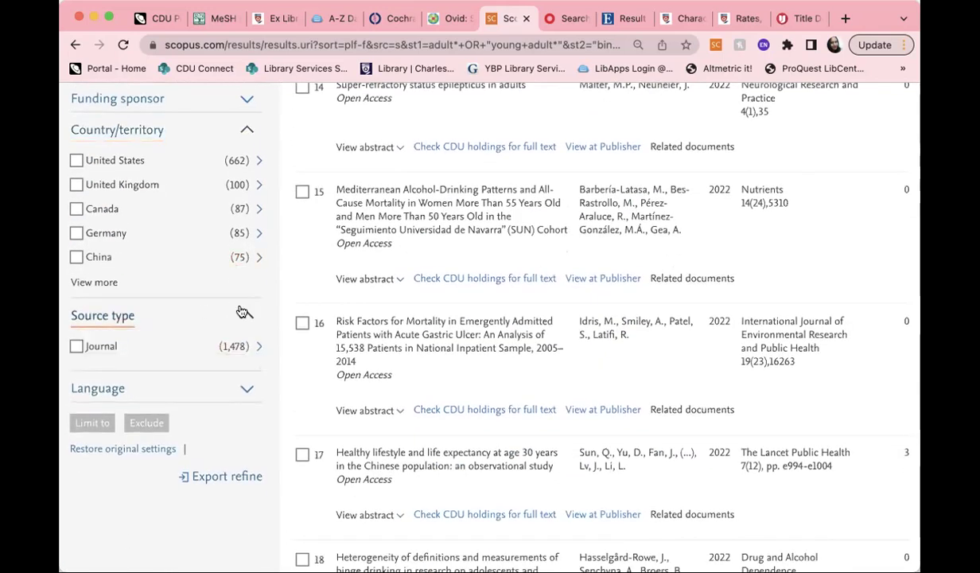
pyautogui.scroll(3, 253, 366)
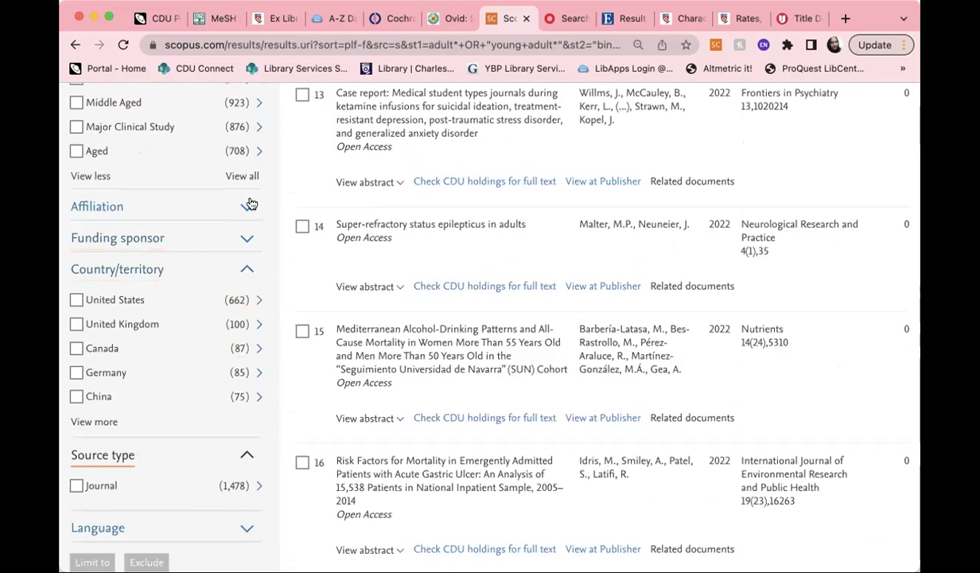
pyautogui.scroll(9, 247, 203)
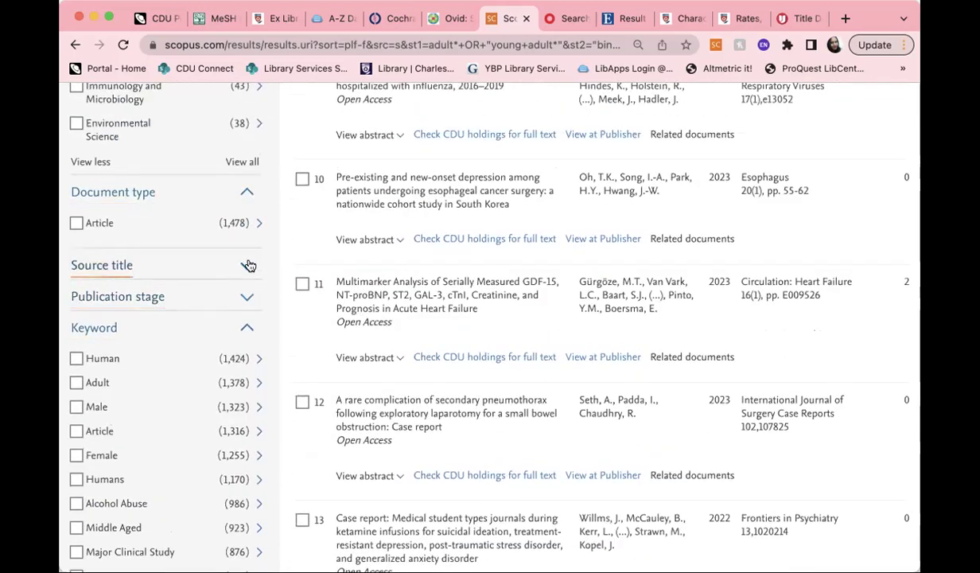
pyautogui.click(248, 266)
pyautogui.scroll(6, 249, 266)
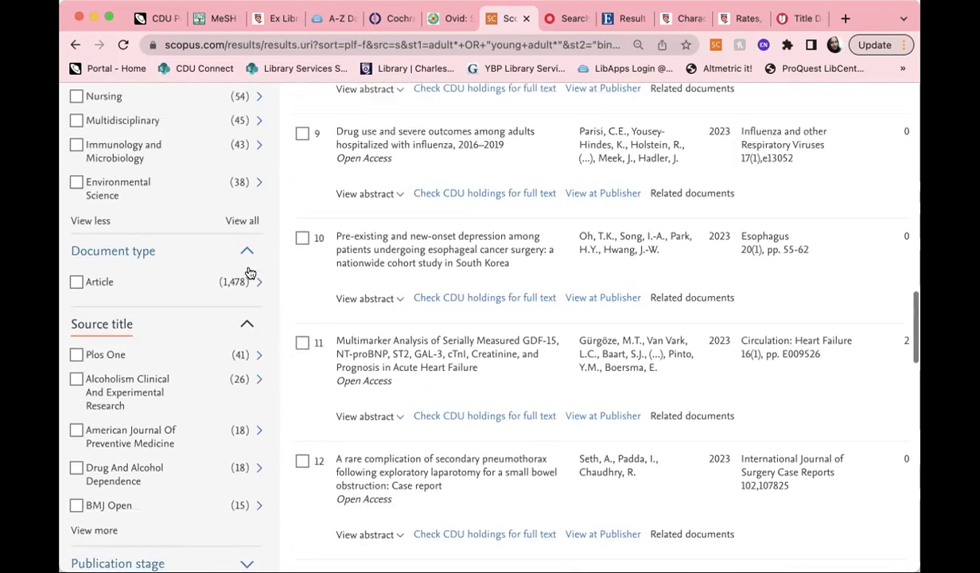
pyautogui.scroll(-1, 247, 280)
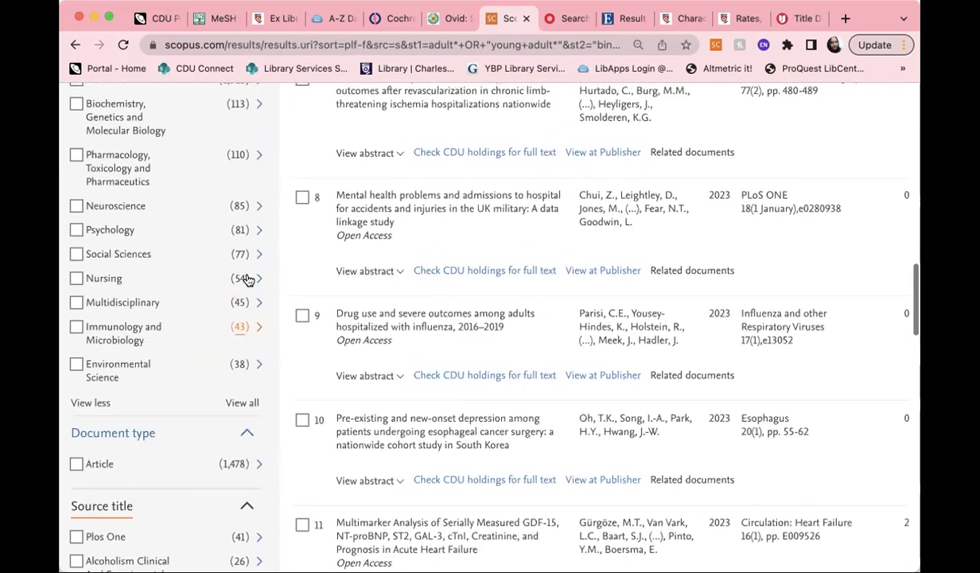
pyautogui.scroll(15, 248, 281)
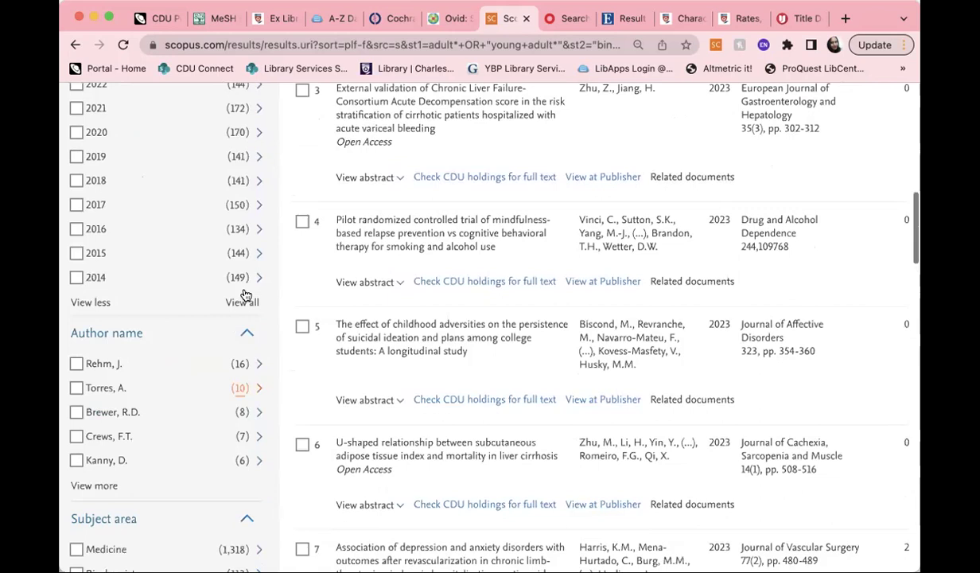
pyautogui.scroll(10, 246, 295)
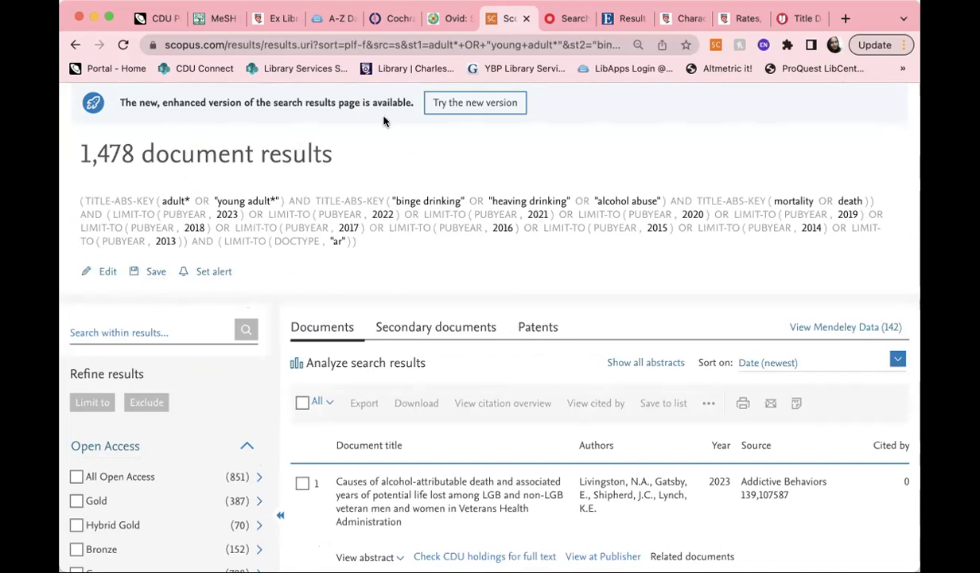
pyautogui.click(103, 271)
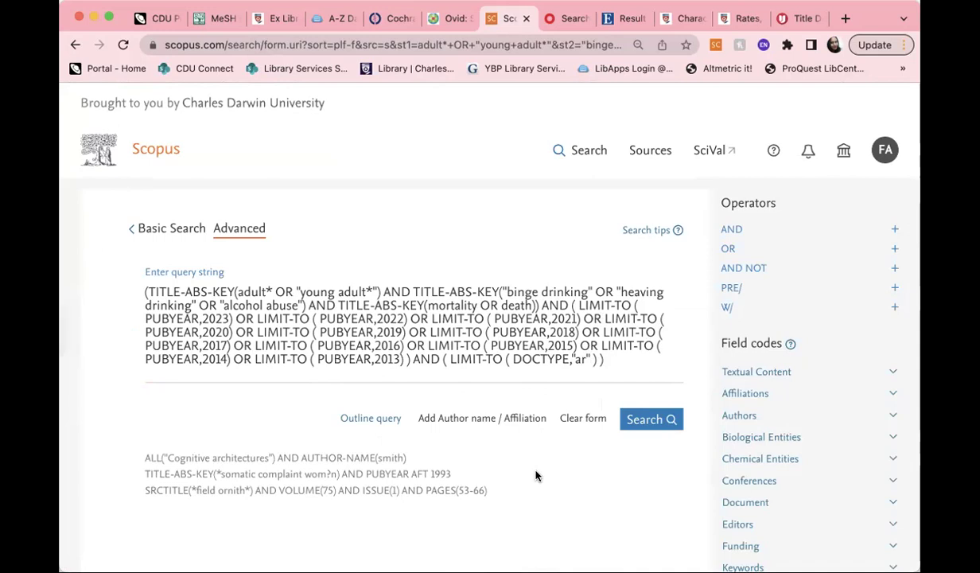
pyautogui.click(76, 46)
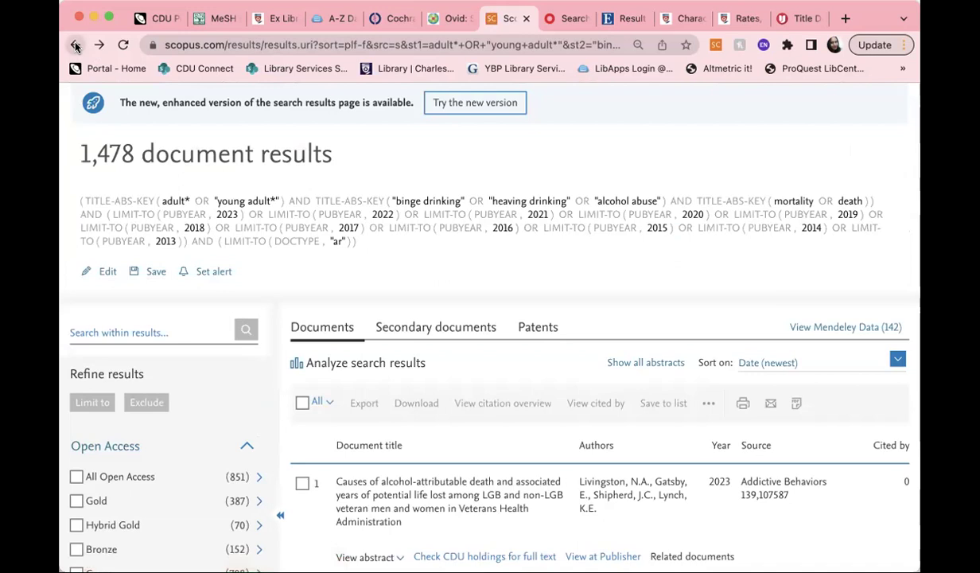
# Return to the basic document search form and review the search history of earlier queries.
pyautogui.click(76, 45)
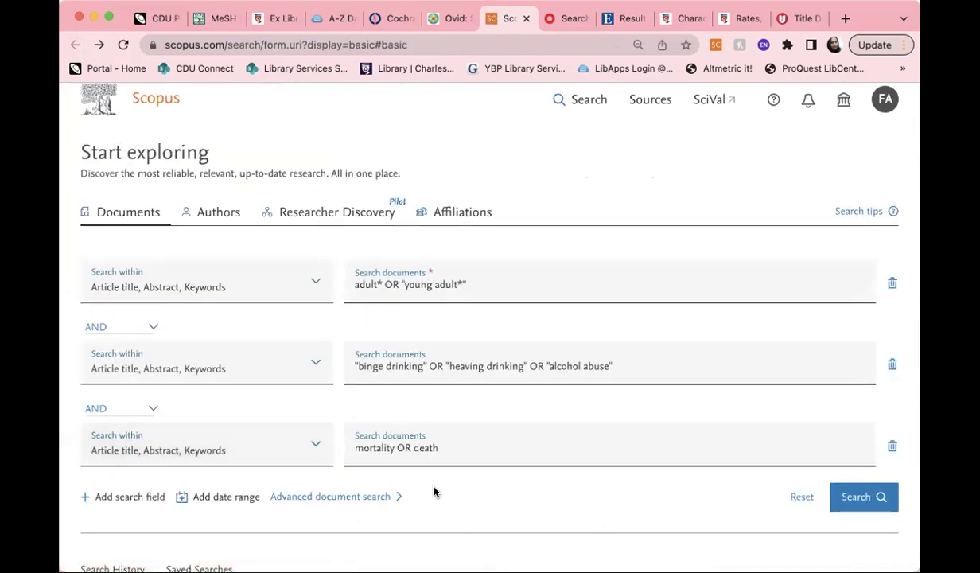
pyautogui.scroll(-3, 433, 492)
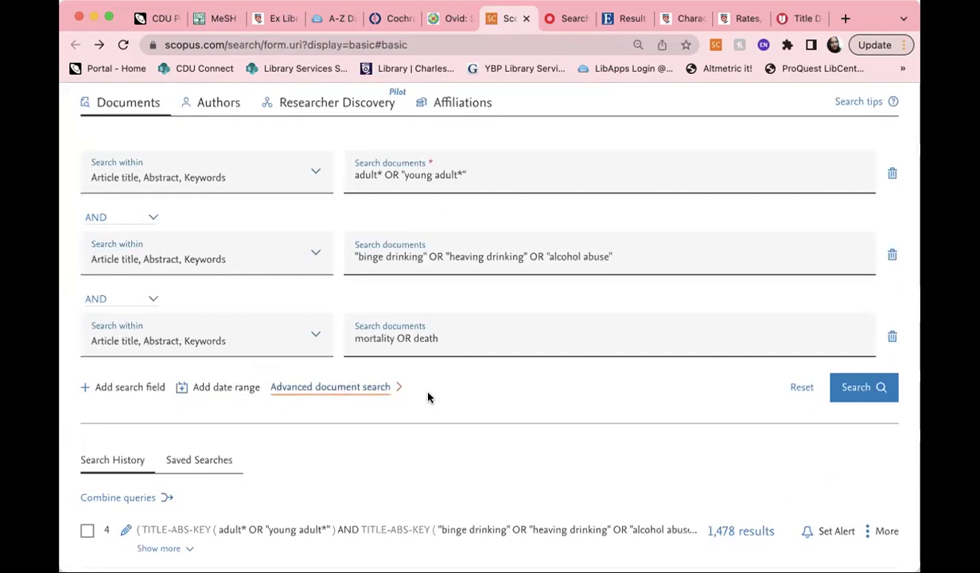
pyautogui.scroll(-7, 432, 431)
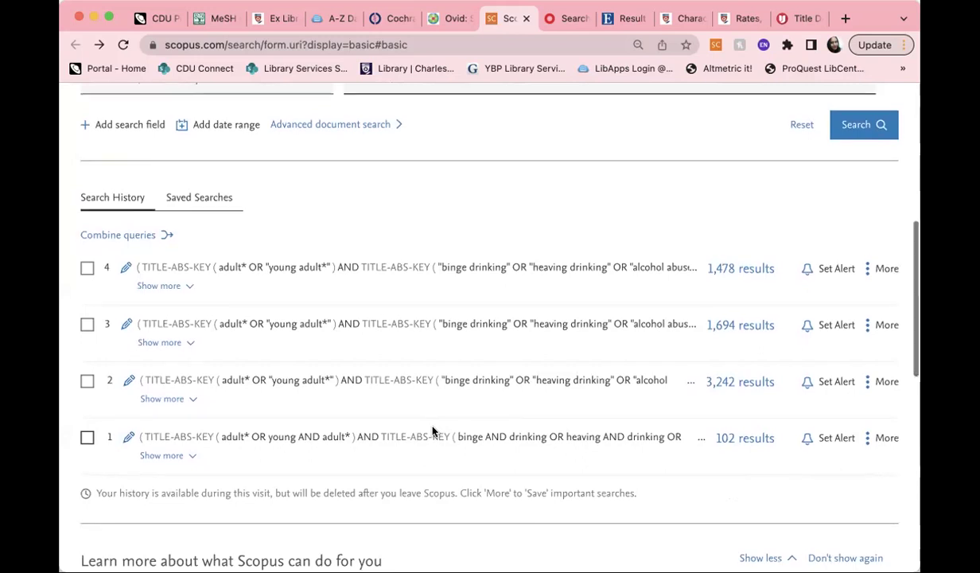
pyautogui.scroll(9, 432, 430)
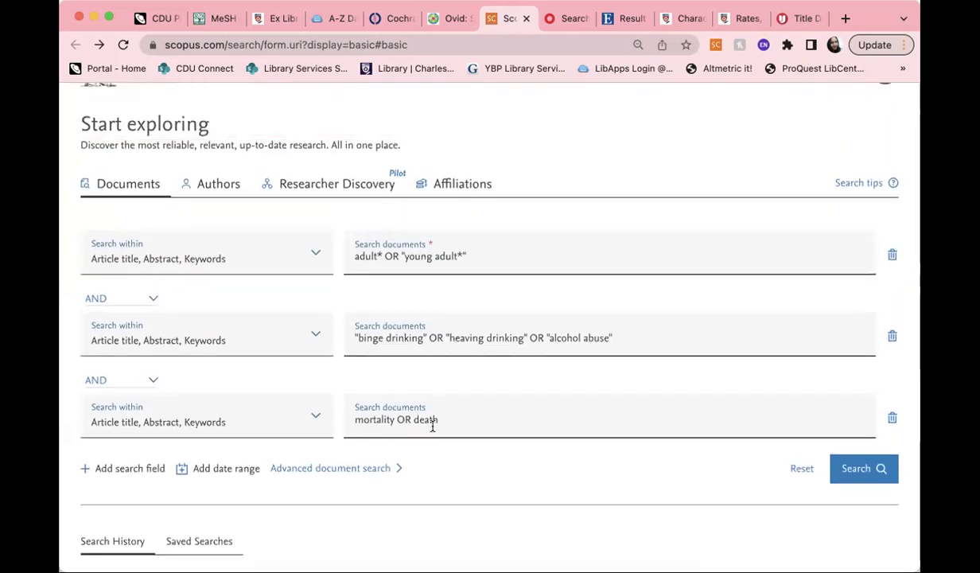
# Rerun the three-field search without year or document-type limits and open its query for editing.
pyautogui.click(854, 469)
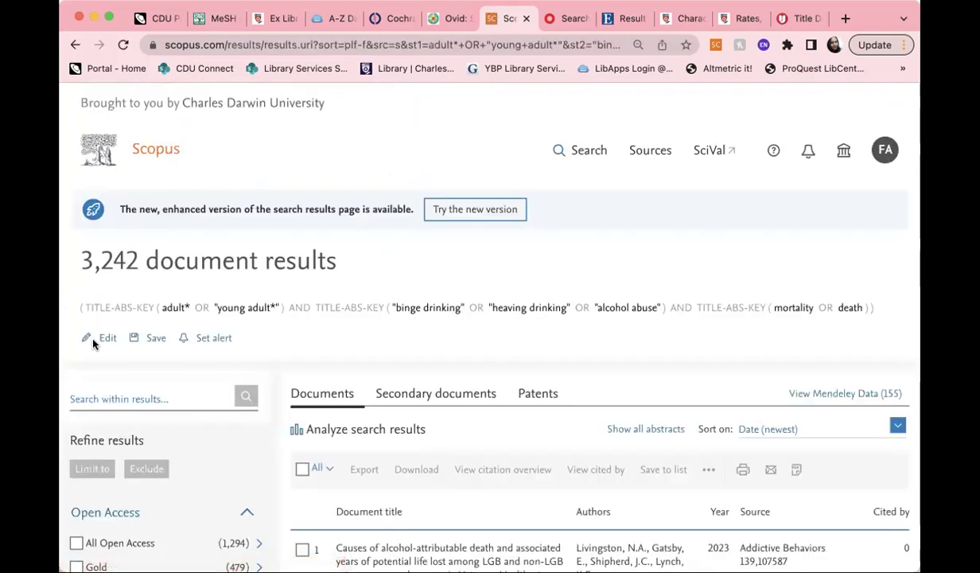
pyautogui.scroll(-2, 114, 350)
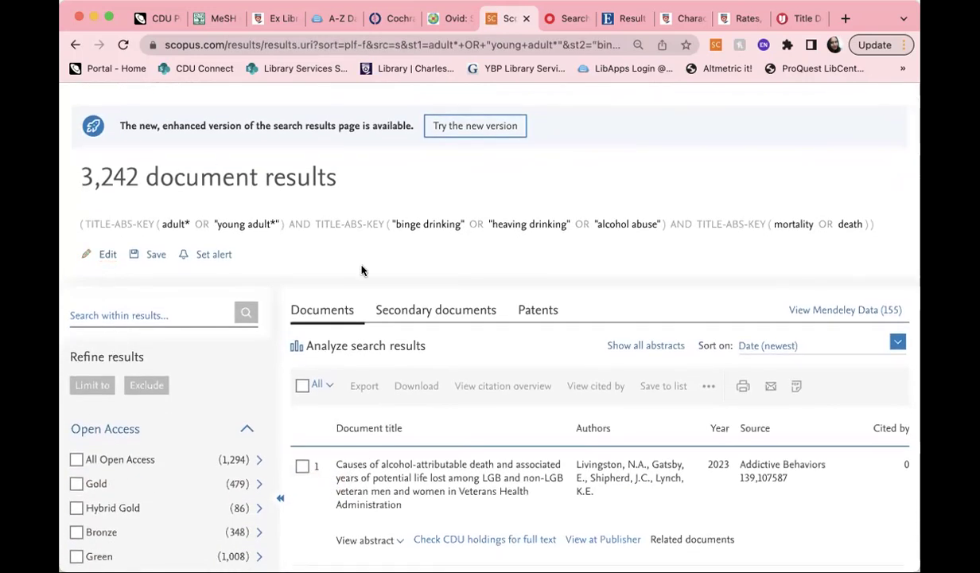
pyautogui.scroll(-1, 361, 271)
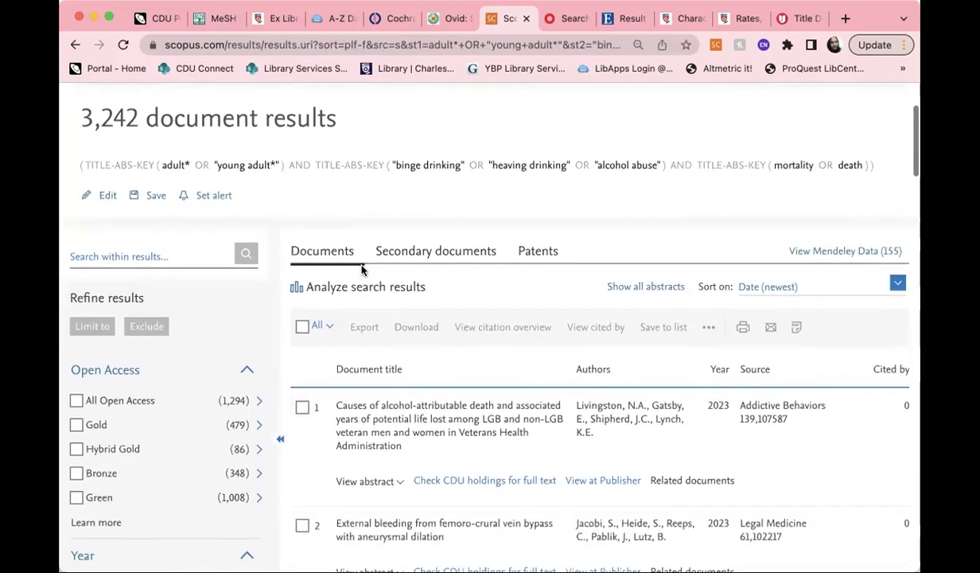
pyautogui.click(110, 199)
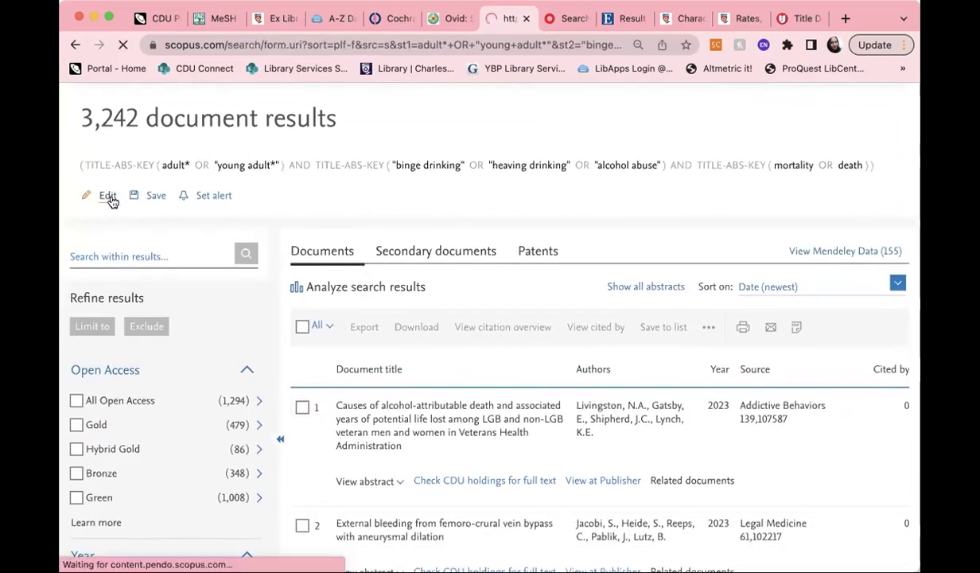
# Try adding a fourth search field, combined with AND, containing randomised control trial OR RCT.
pyautogui.scroll(-3, 301, 362)
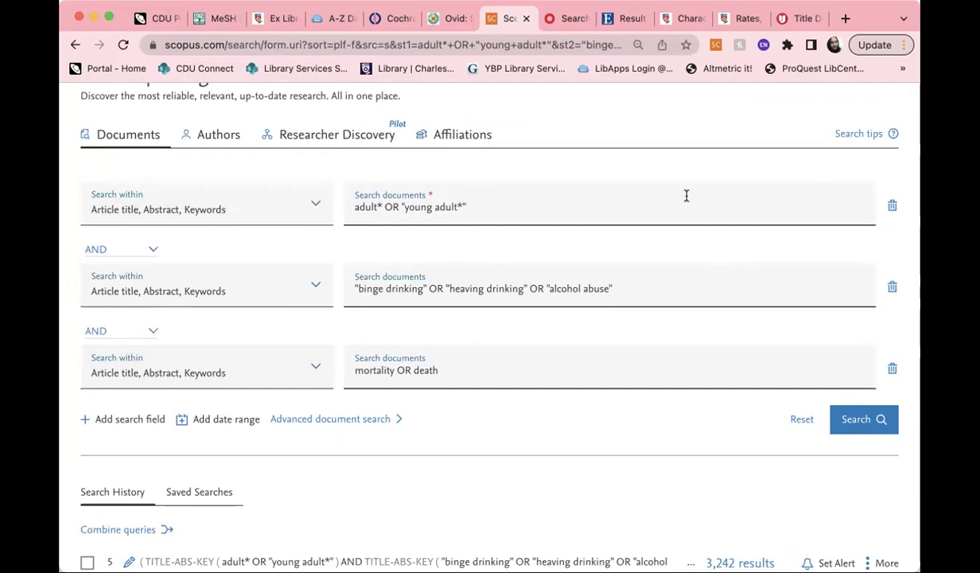
pyautogui.click(113, 420)
pyautogui.click(383, 451)
pyautogui.write('racn')
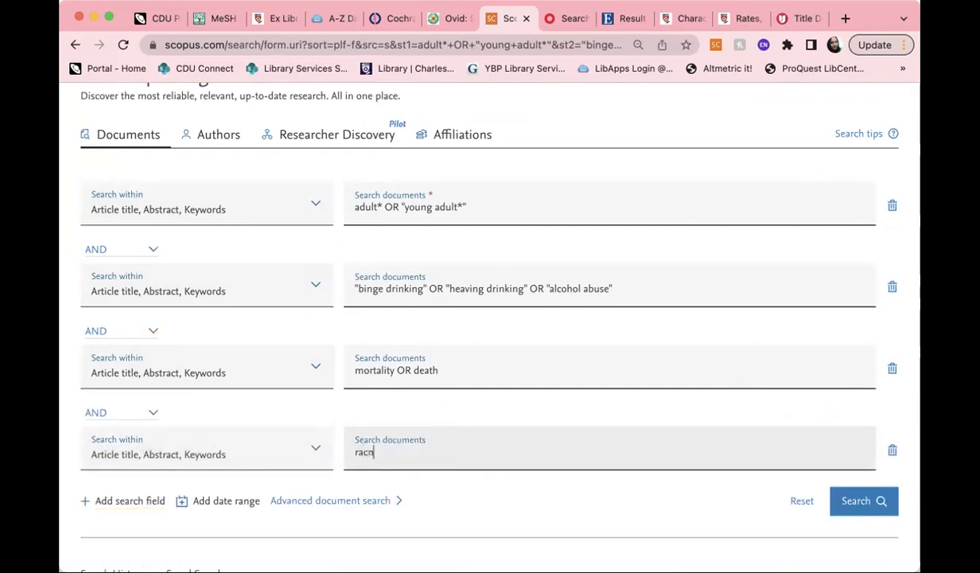
pyautogui.write('do')
pyautogui.write('mise')
pyautogui.write('f')
pyautogui.write(' control')
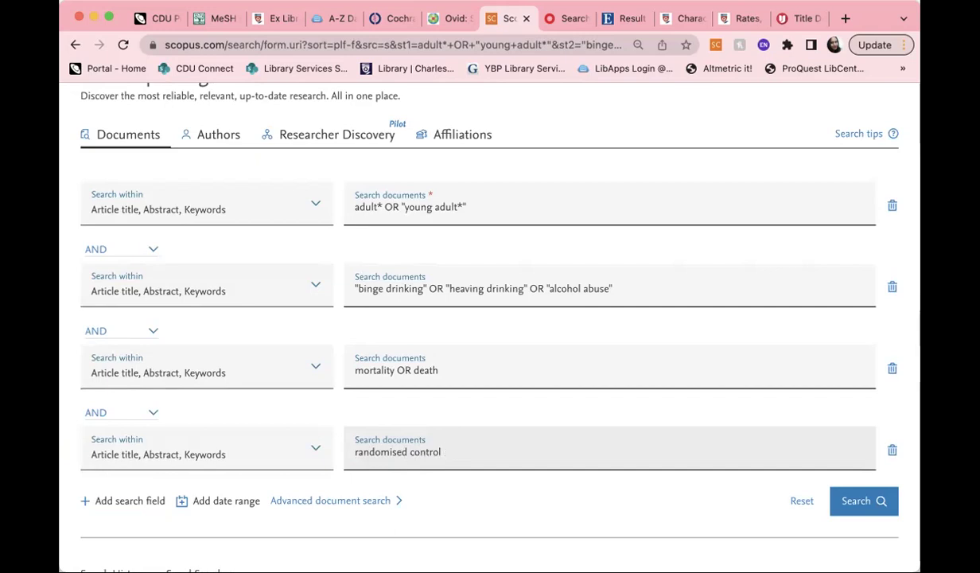
pyautogui.write(' rrial OR')
pyautogui.write(' RCT*')
# Extend the fourth field with OR randomized control trail and run the search.
pyautogui.write(' OR randomi')
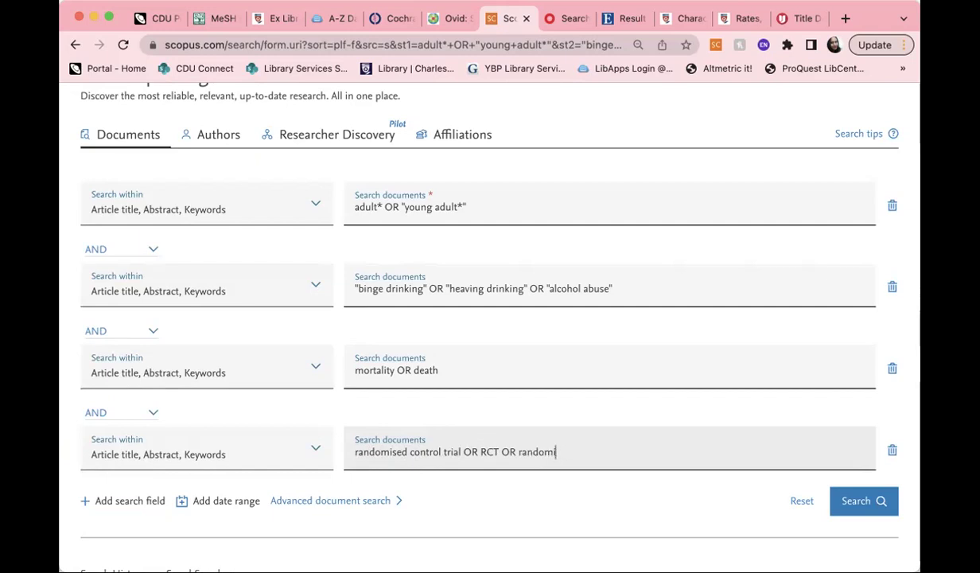
pyautogui.write('oed')
pyautogui.write('controll trail')
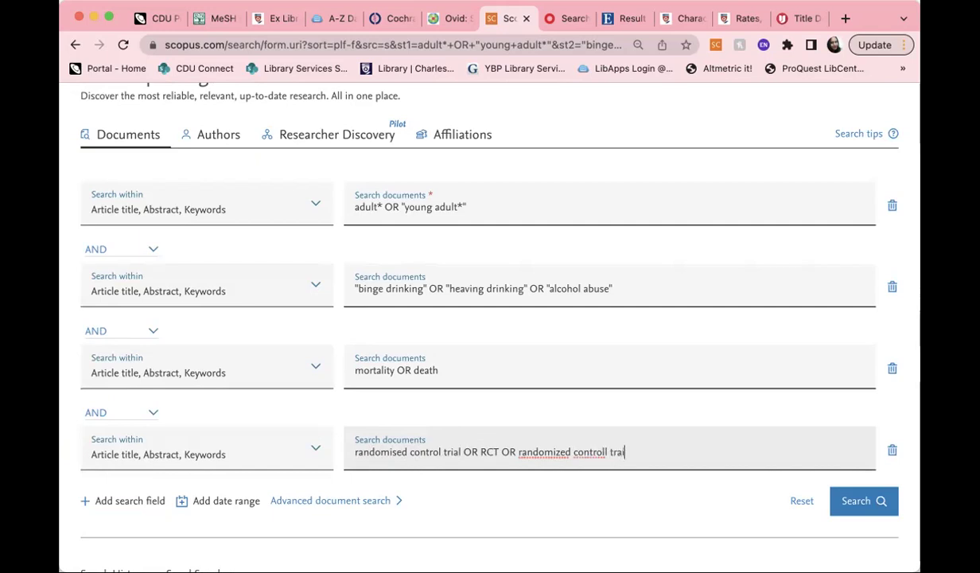
pyautogui.click(605, 454)
pyautogui.press('BackSpace')
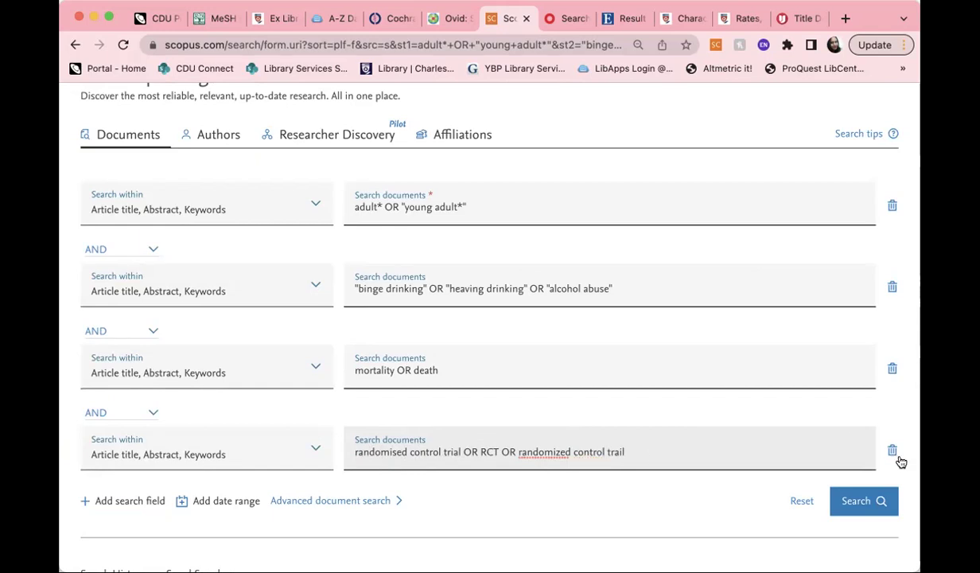
pyautogui.press('Return')
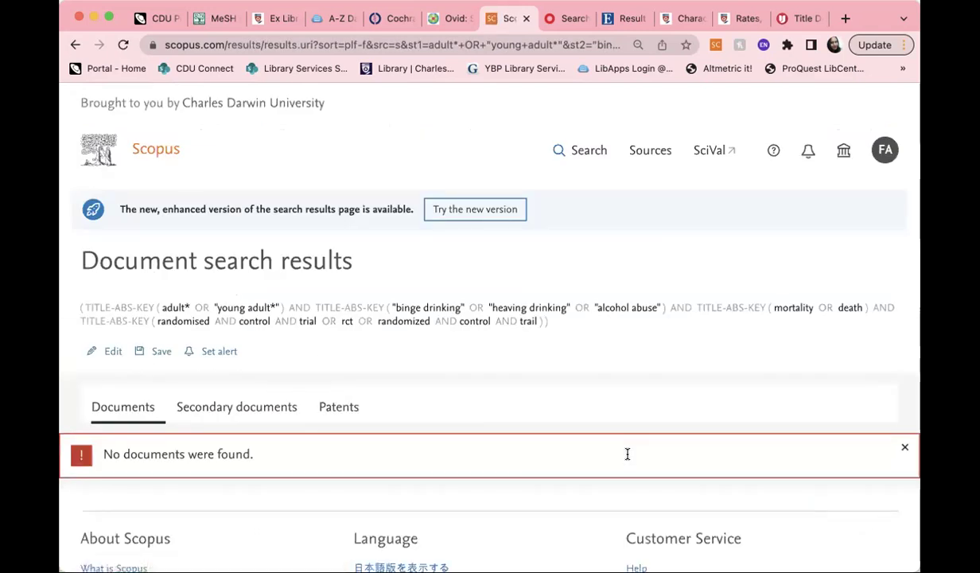
# Return to the search form, add a fourth field with RCT OR "randomised controlled trial", and run the search.
pyautogui.scroll(-2, 627, 453)
pyautogui.press('super+bracketleft')
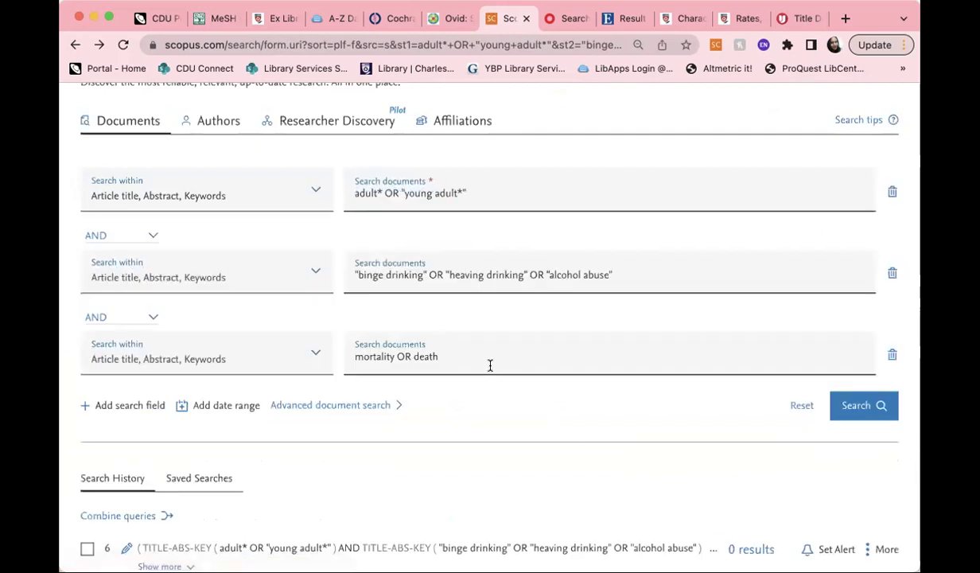
pyautogui.click(121, 404)
pyautogui.click(394, 438)
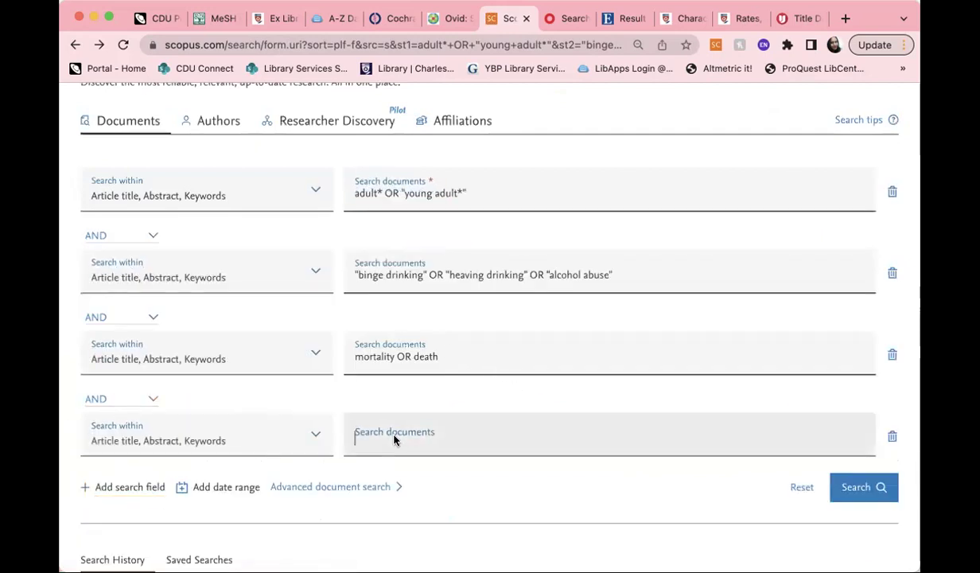
pyautogui.write('RCT OR RE')
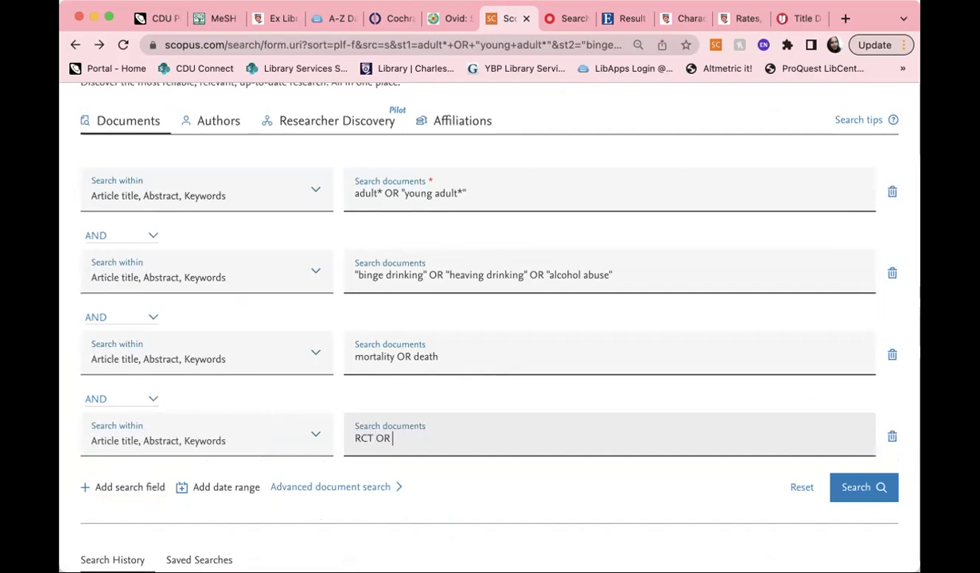
pyautogui.write('mised controlled trial"')
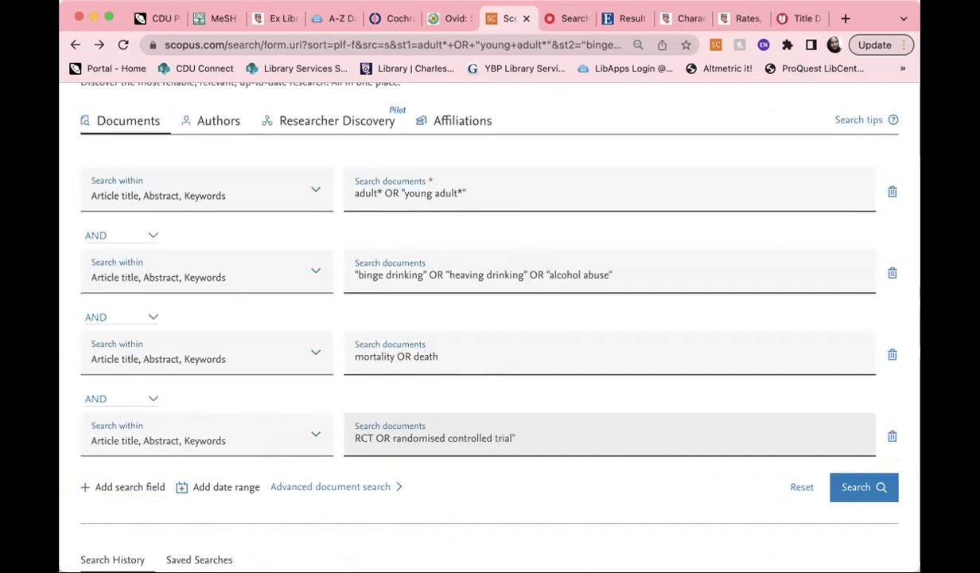
pyautogui.click(394, 438)
pyautogui.write('"')
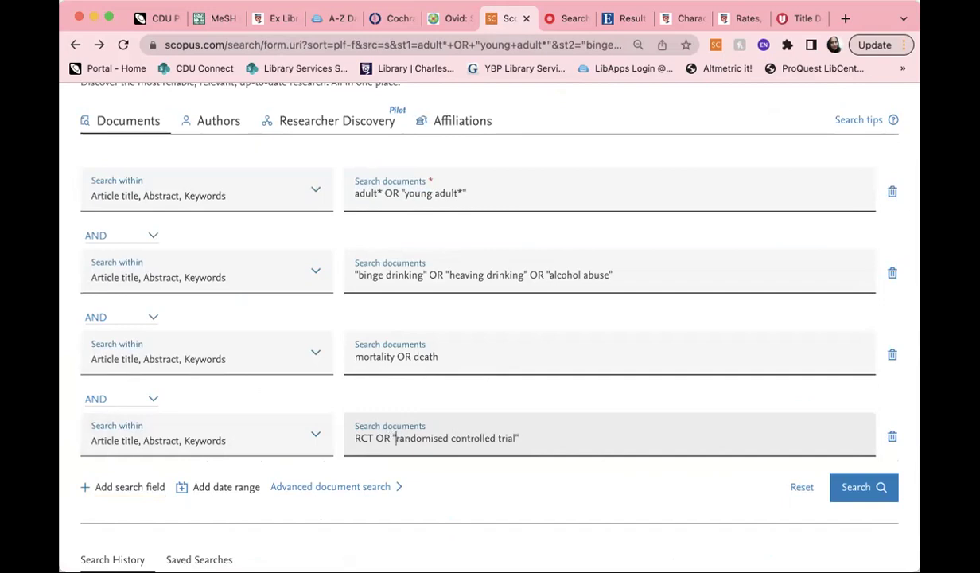
pyautogui.click(845, 490)
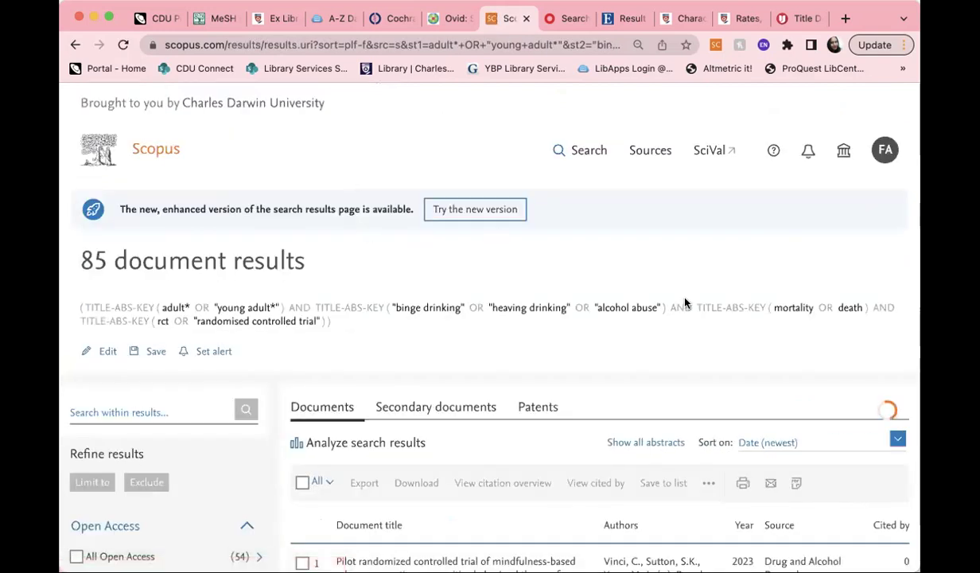
# Examine the documents and refine options for the query that includes randomised controlled trials.
pyautogui.scroll(-4, 677, 306)
pyautogui.scroll(-6, 675, 313)
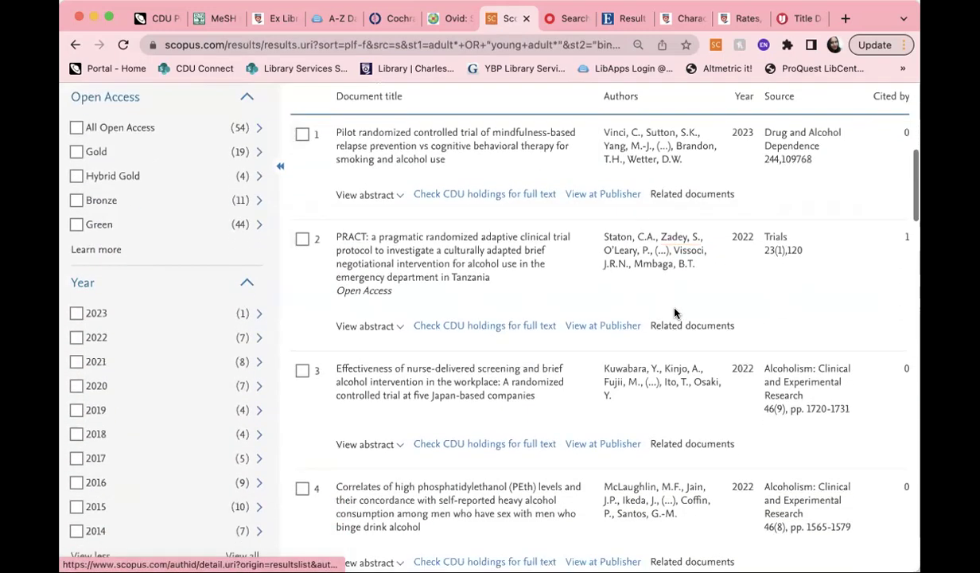
pyautogui.scroll(-5, 675, 312)
pyautogui.scroll(13, 675, 313)
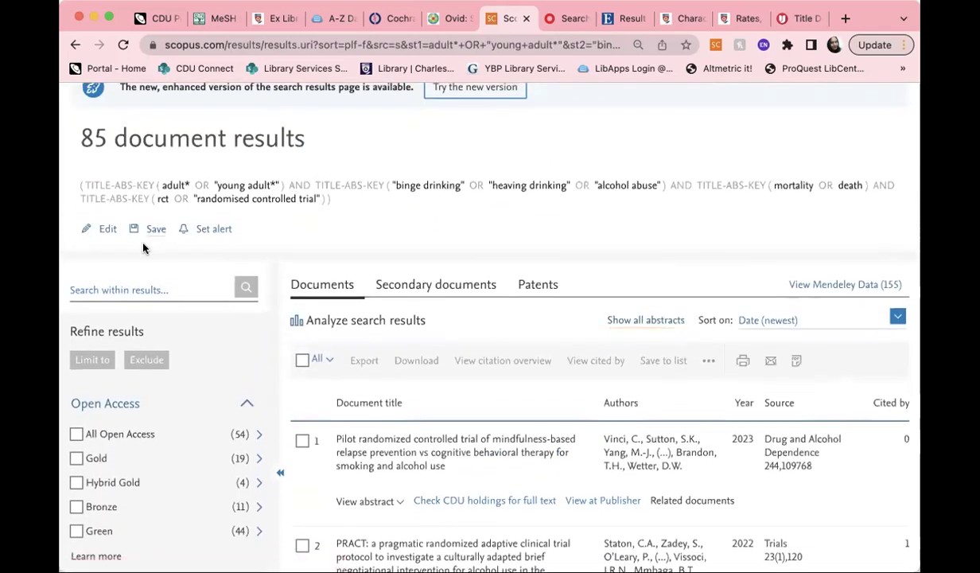
# Reopen the four-field query for editing and review its search terms.
pyautogui.click(103, 230)
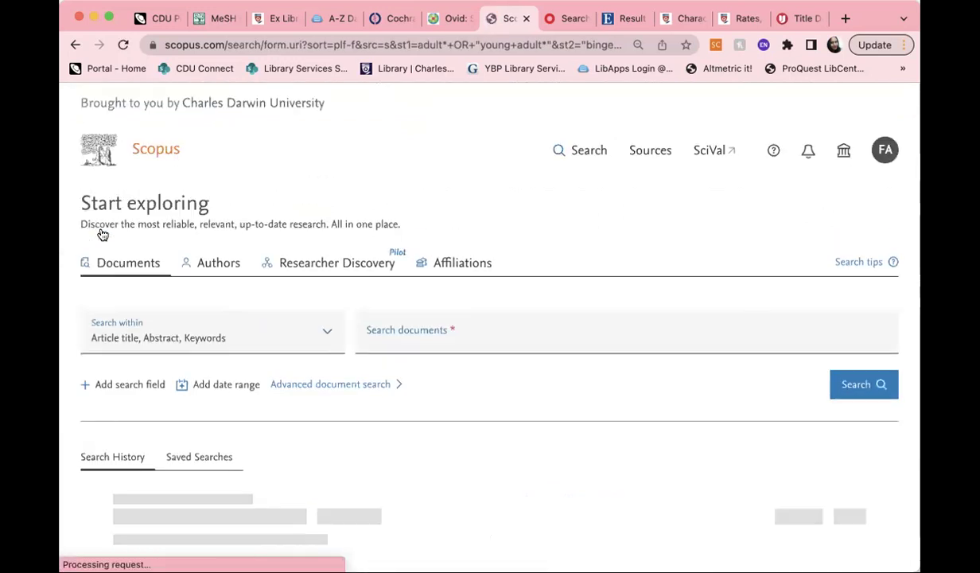
pyautogui.scroll(-3, 511, 470)
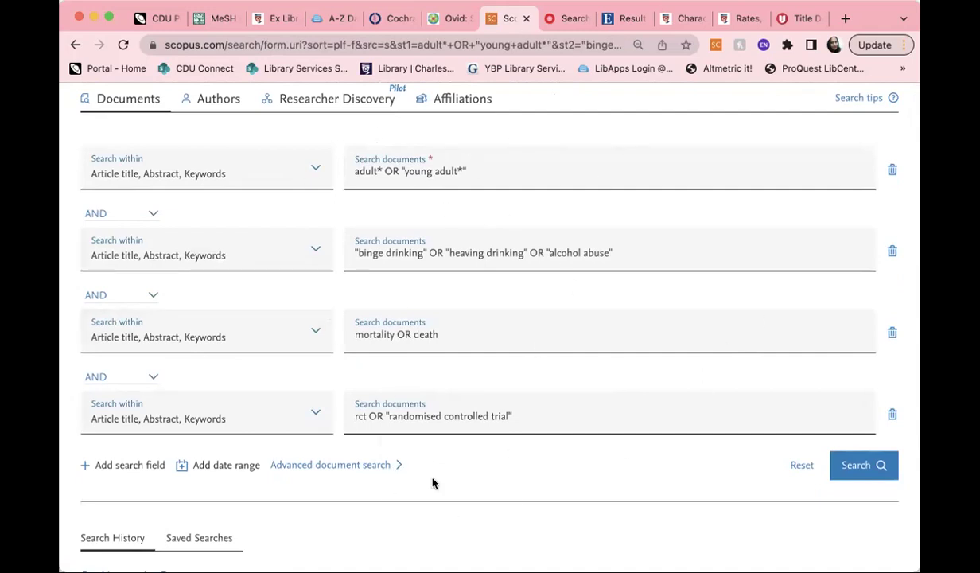
pyautogui.scroll(1, 545, 347)
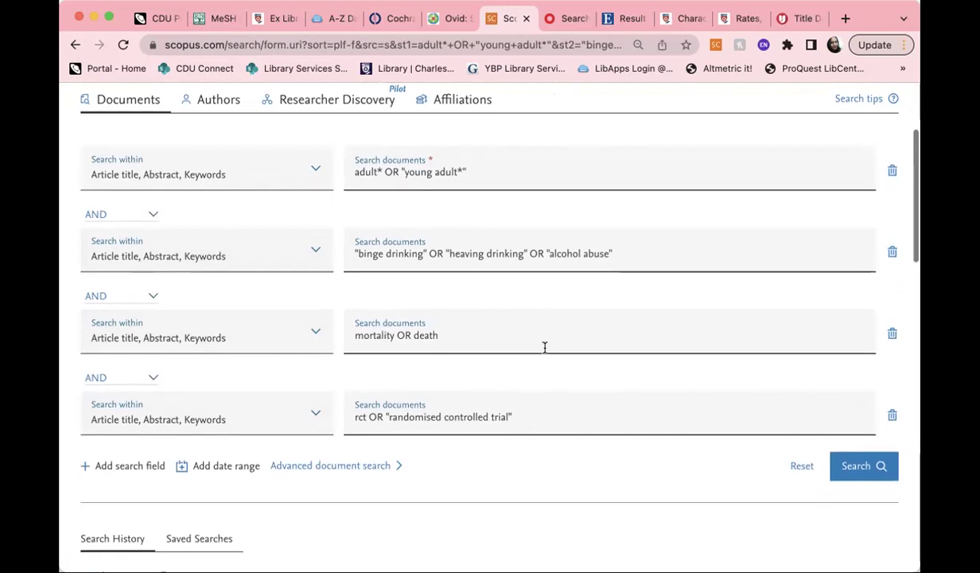
pyautogui.scroll(4, 544, 347)
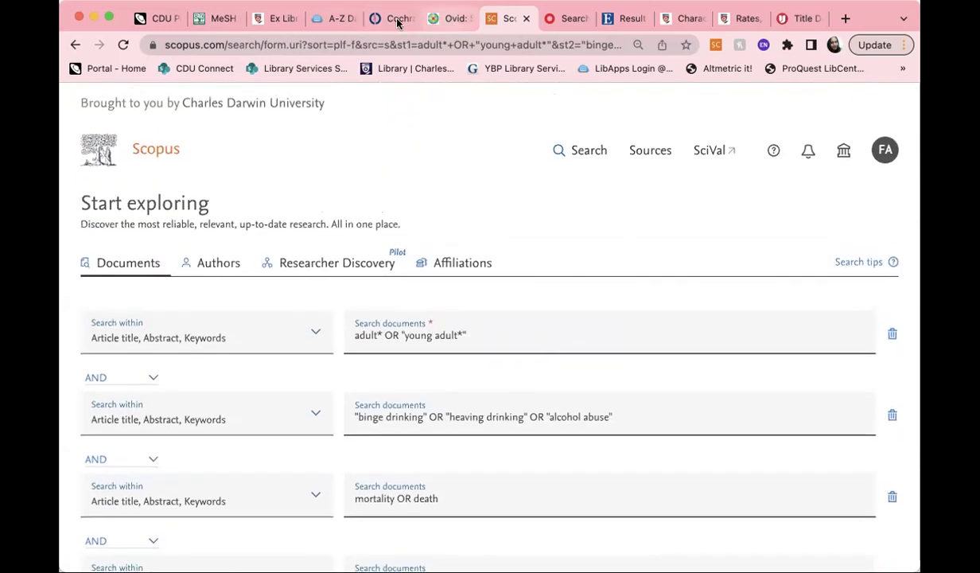
# Switch to Ovid, accept the cookie notice, and open the JBI EBP Database for searching.
pyautogui.click(451, 18)
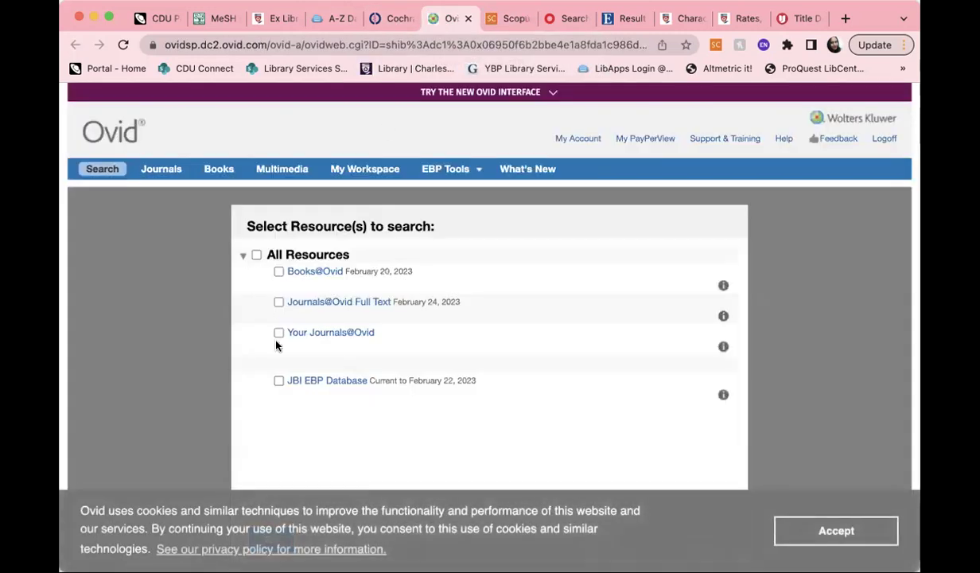
pyautogui.click(278, 381)
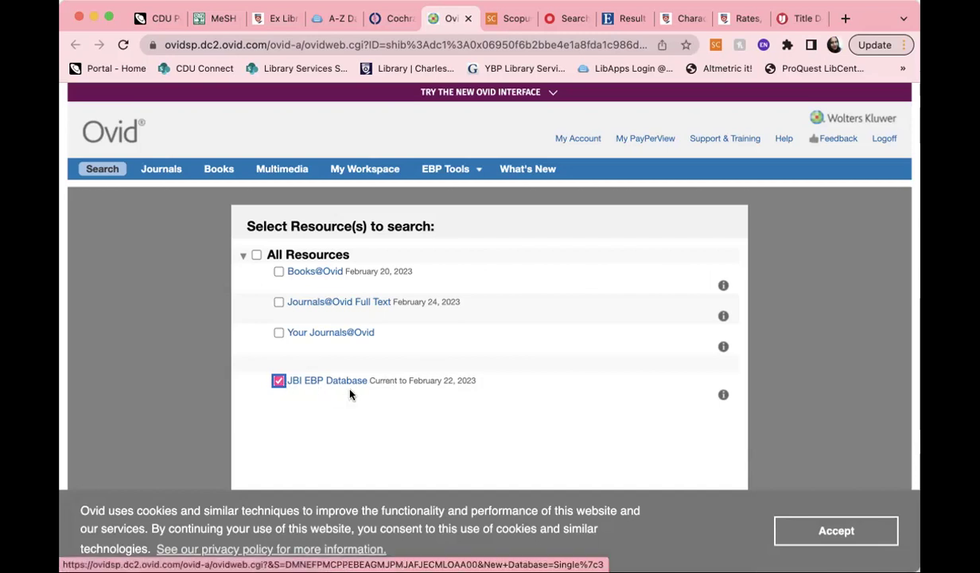
pyautogui.click(858, 535)
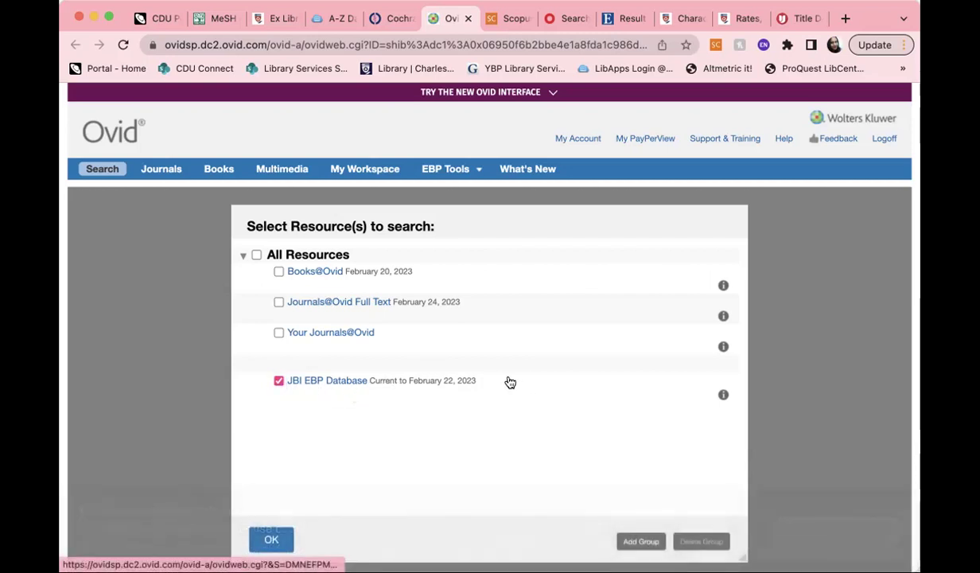
pyautogui.click(269, 542)
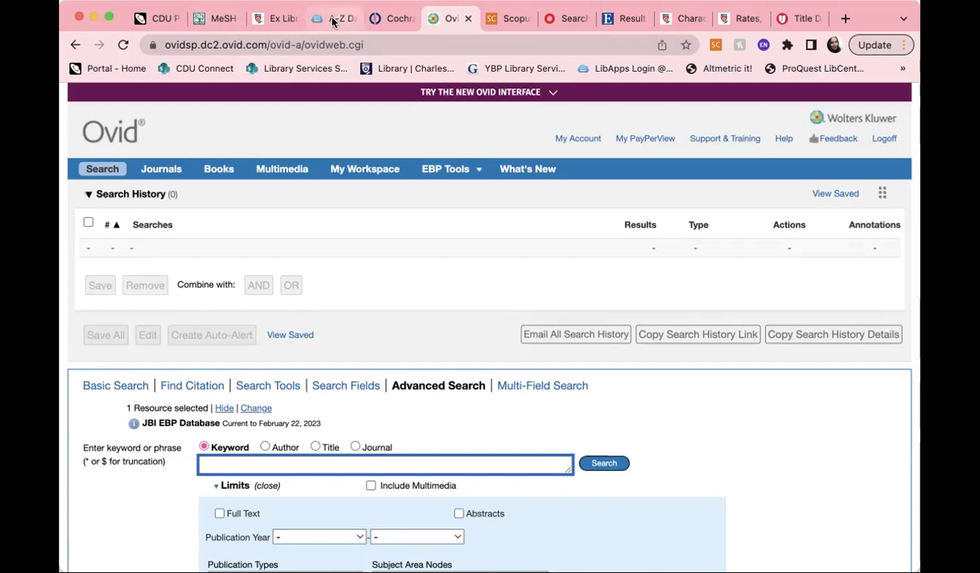
# Copy adult* OR young adult from the library search form and run it as a keyword search in Ovid's JBI EBP Database.
pyautogui.click(269, 17)
pyautogui.click(359, 365)
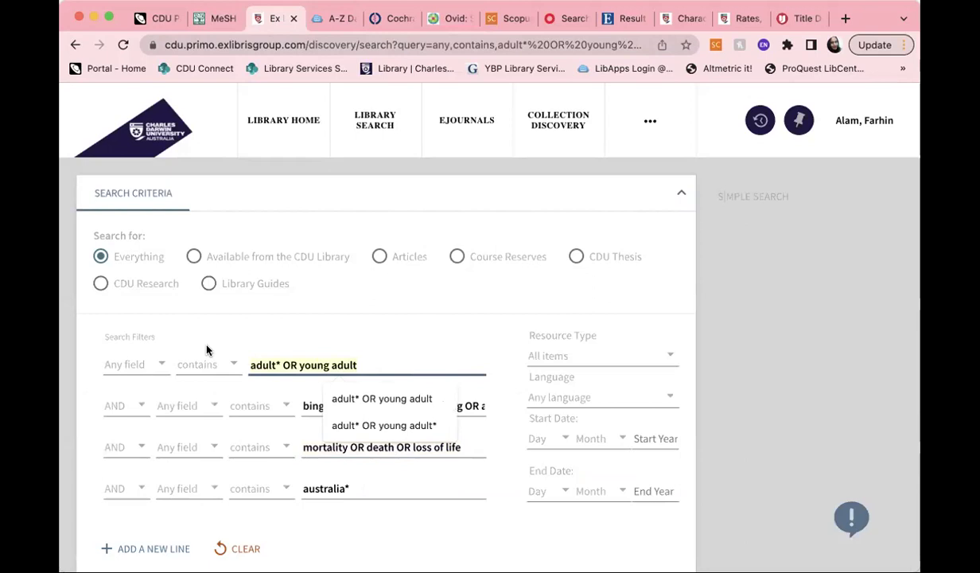
pyautogui.click(386, 19)
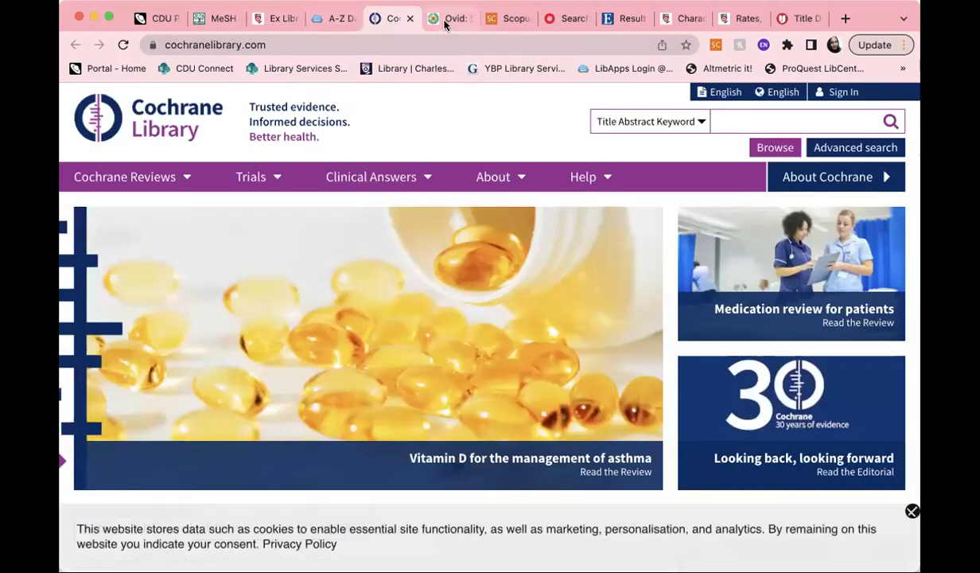
pyautogui.click(447, 19)
pyautogui.write('adult* OR young adult')
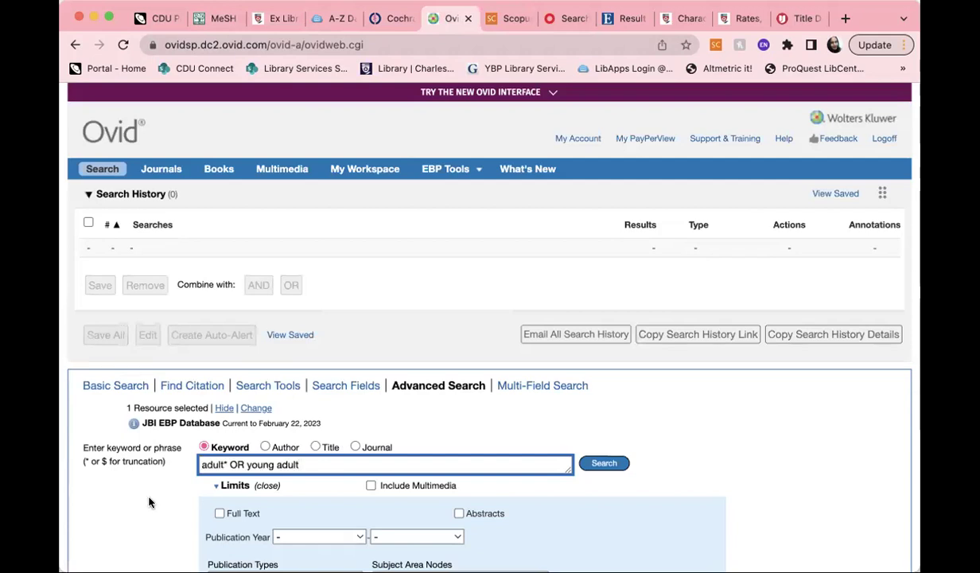
pyautogui.scroll(-3, 149, 503)
pyautogui.click(604, 318)
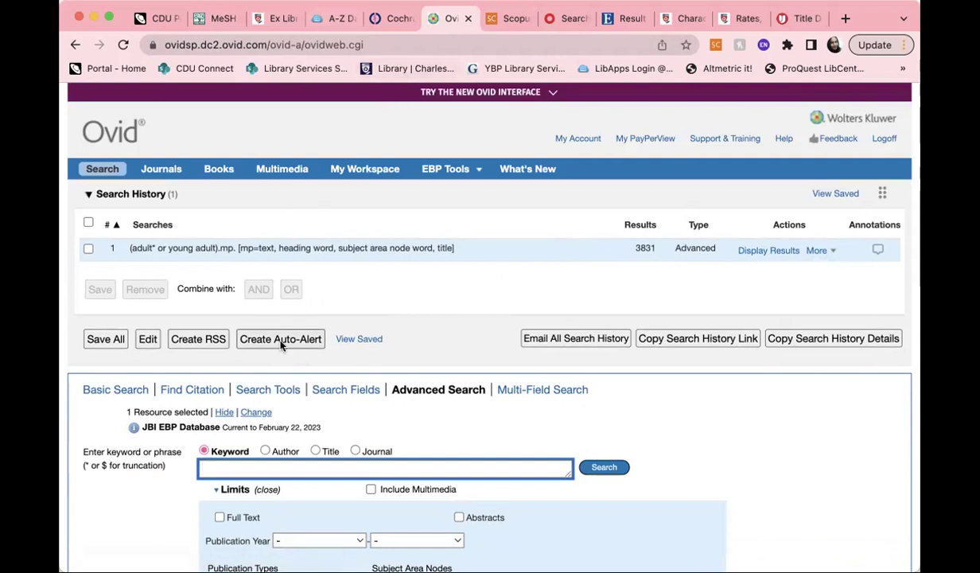
# Copy the library form's line binge drinking OR heavy drinking OR alcohol abuse and run it as a second Ovid keyword search.
pyautogui.click(330, 19)
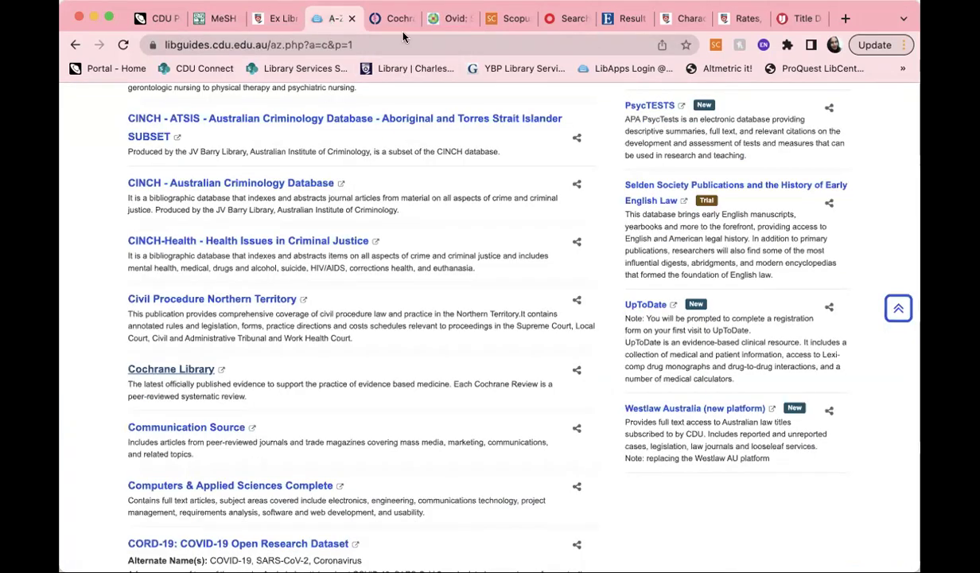
pyautogui.click(259, 18)
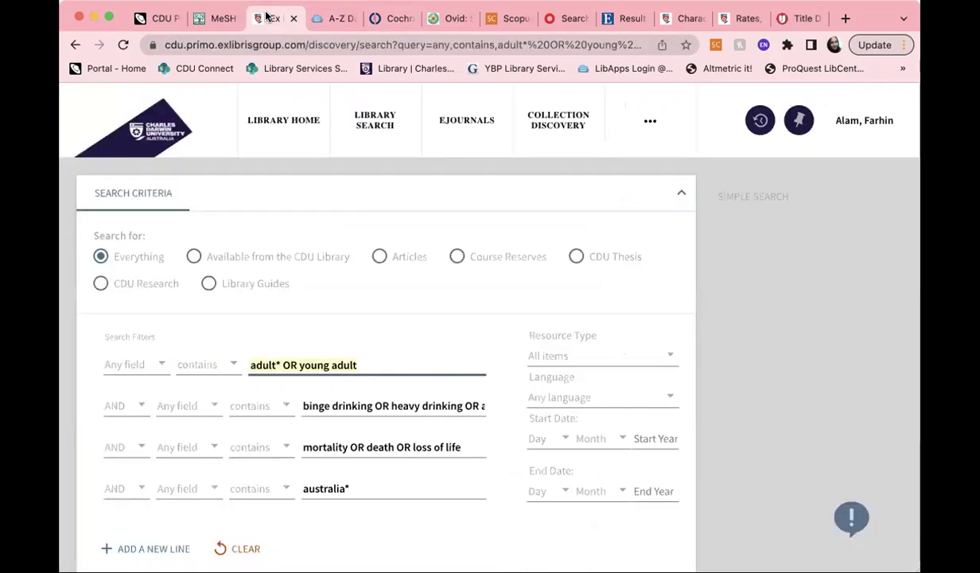
pyautogui.click(303, 405)
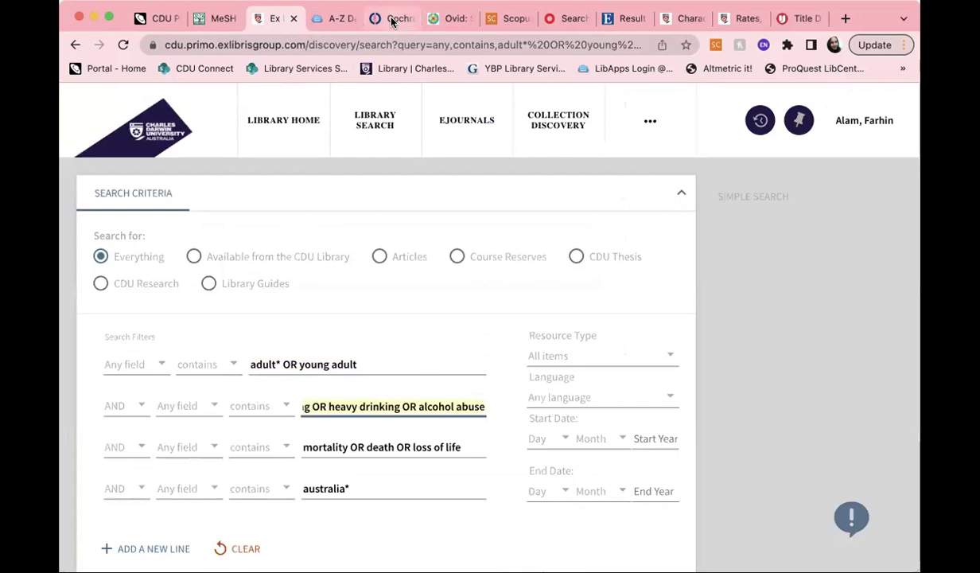
pyautogui.click(447, 17)
pyautogui.write('binge drinking OR heavy drinking OR alcohol abuse')
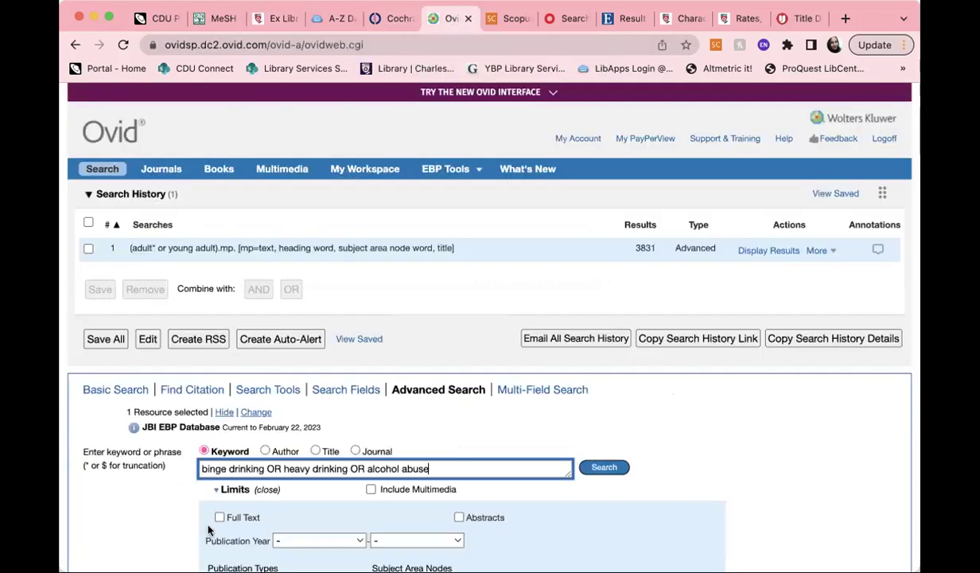
pyautogui.click(604, 468)
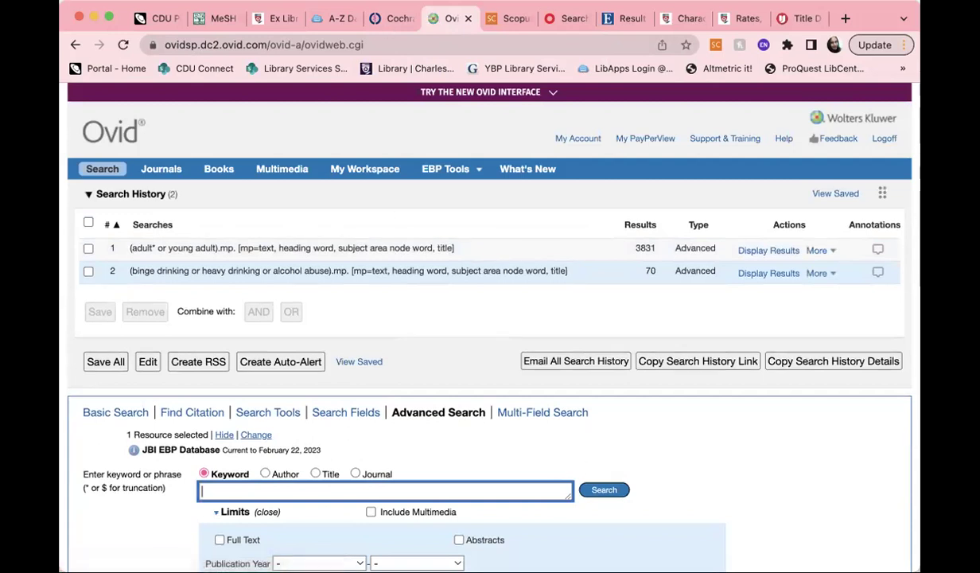
# Copy mortality OR death OR loss of life from the library form and run it as a third Ovid keyword search.
pyautogui.click(270, 18)
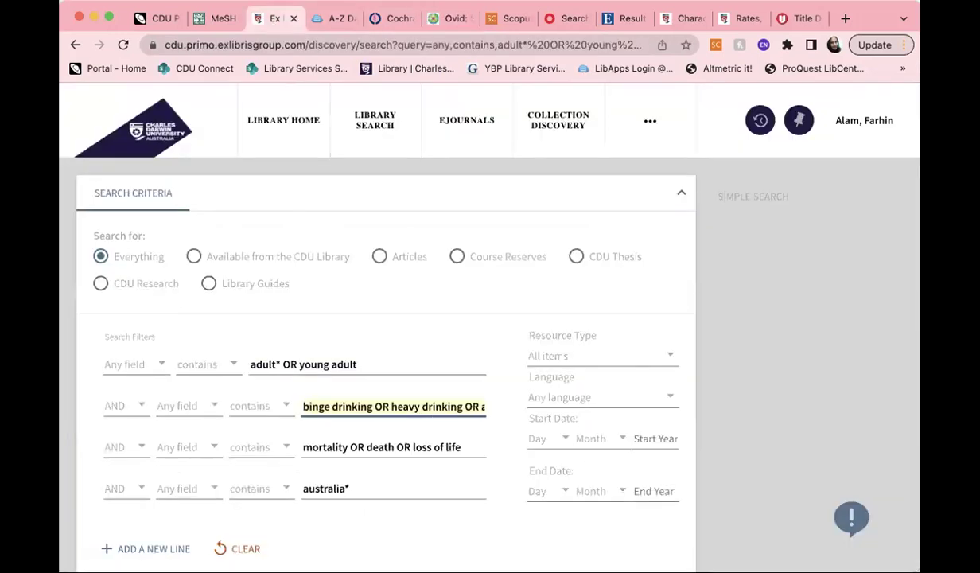
pyautogui.click(296, 442)
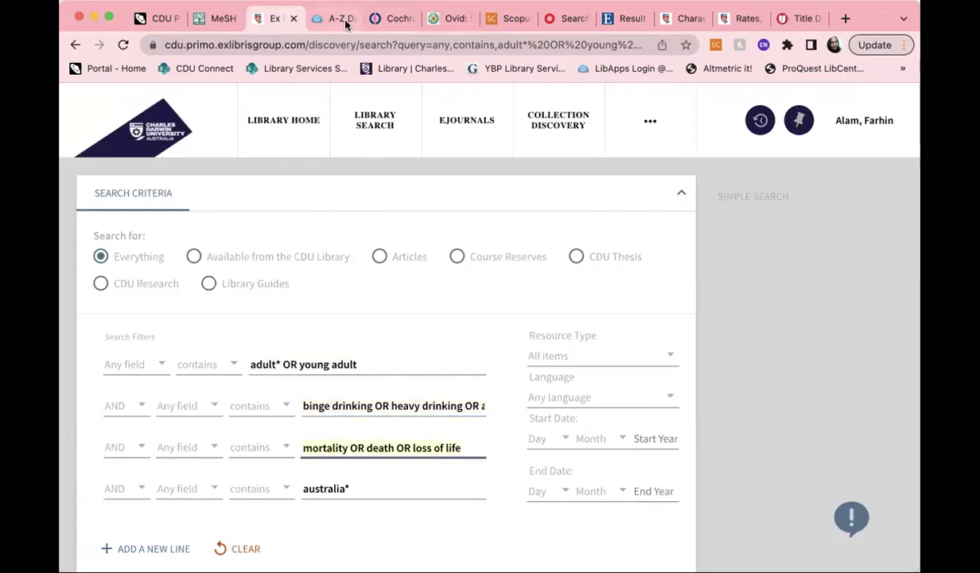
pyautogui.click(426, 22)
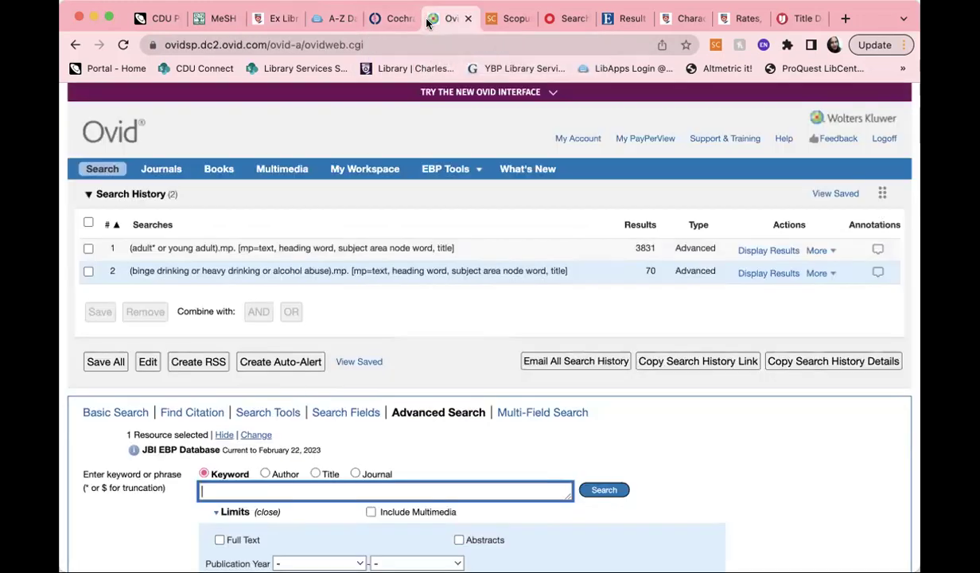
pyautogui.write('mortality OR death OR loss of life')
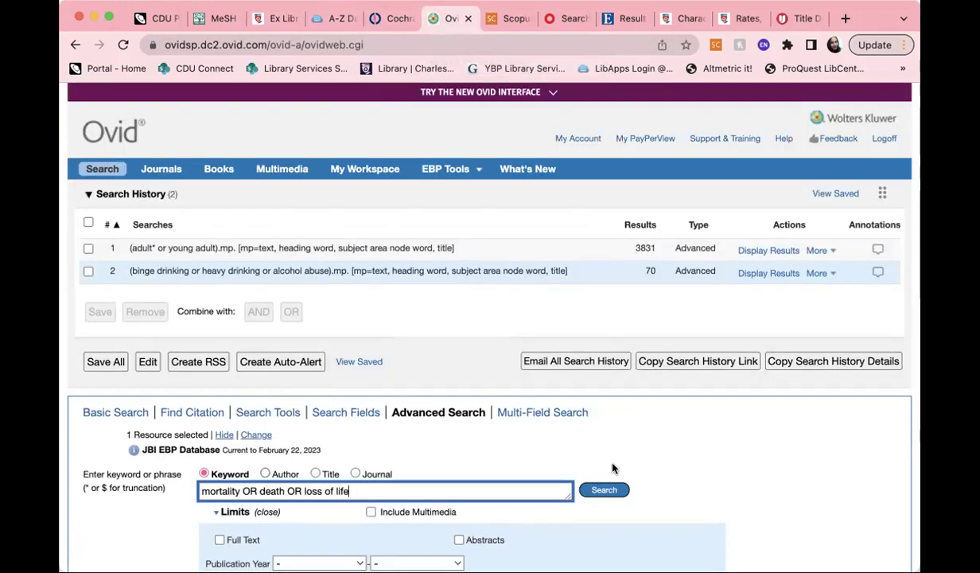
pyautogui.click(597, 489)
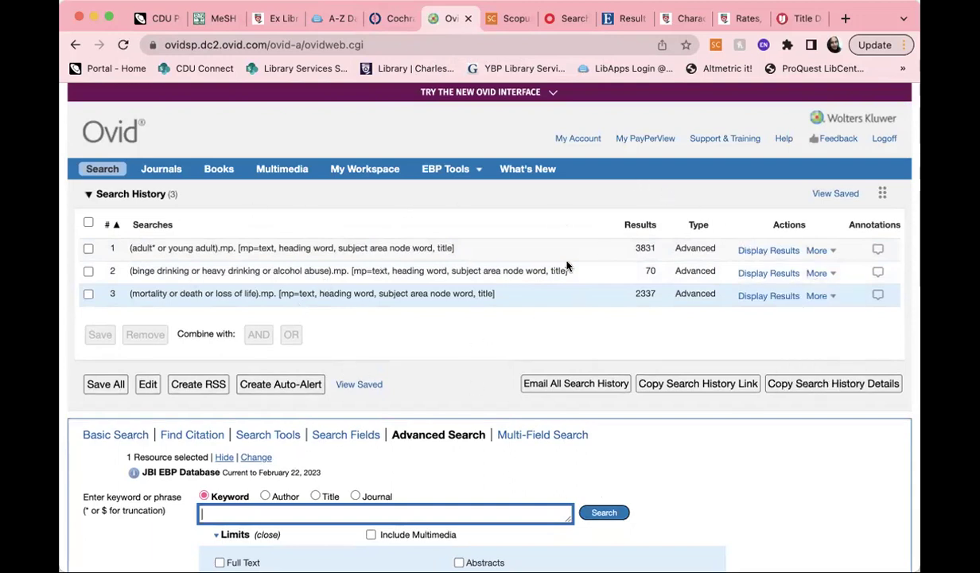
# Open the search history for editing and change the operator in the adult statement to uppercase OR.
pyautogui.moveTo(830, 263)
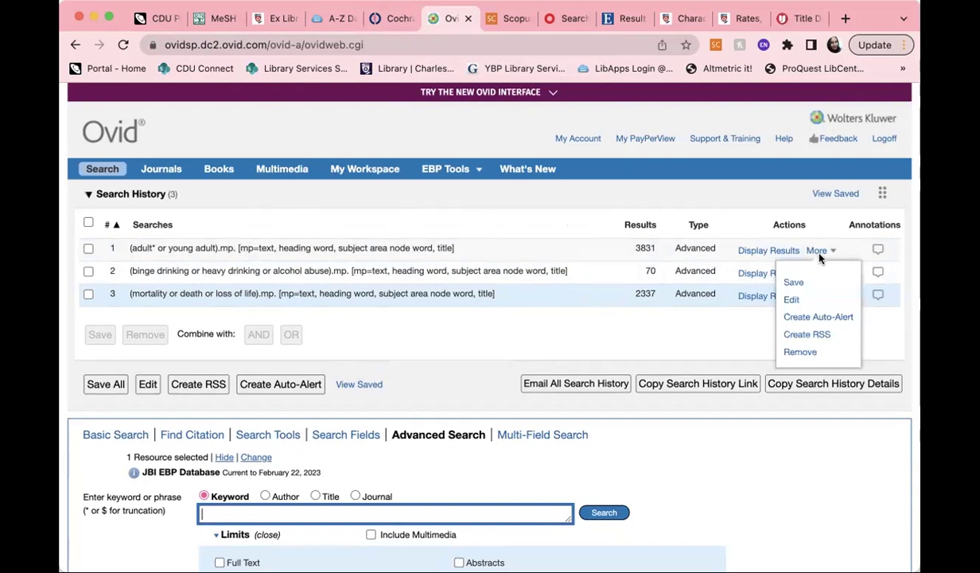
pyautogui.click(793, 301)
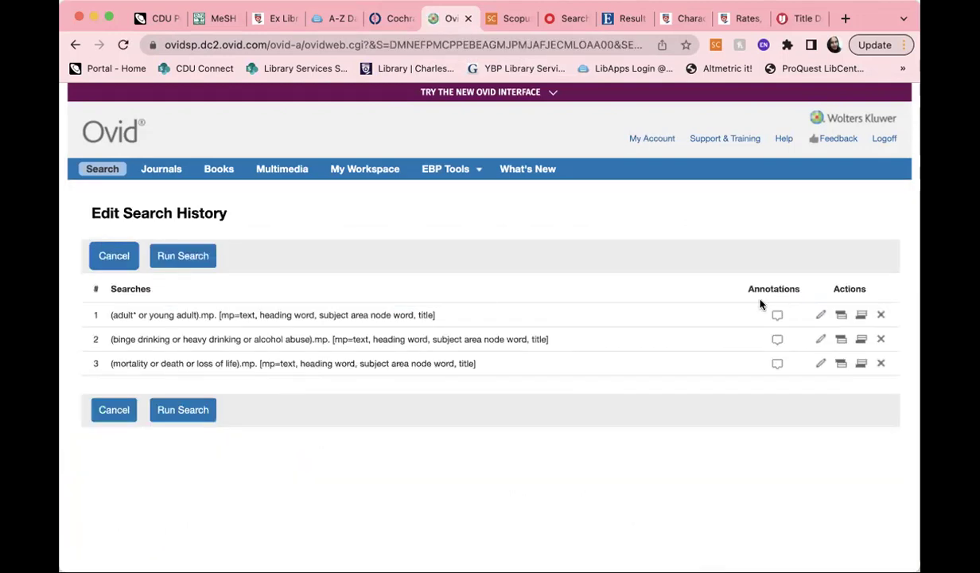
pyautogui.click(820, 314)
pyautogui.click(256, 256)
pyautogui.press('BackSpace')
pyautogui.press('BackSpace')
pyautogui.write('OR')
pyautogui.click(291, 407)
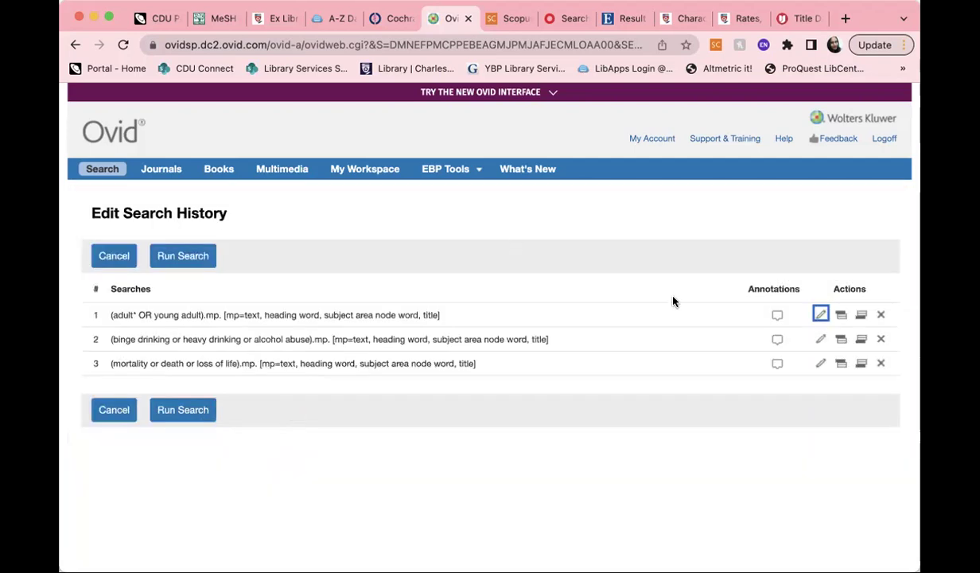
# Change both operators in the binge drinking statement to uppercase OR and accept the edit.
pyautogui.click(821, 339)
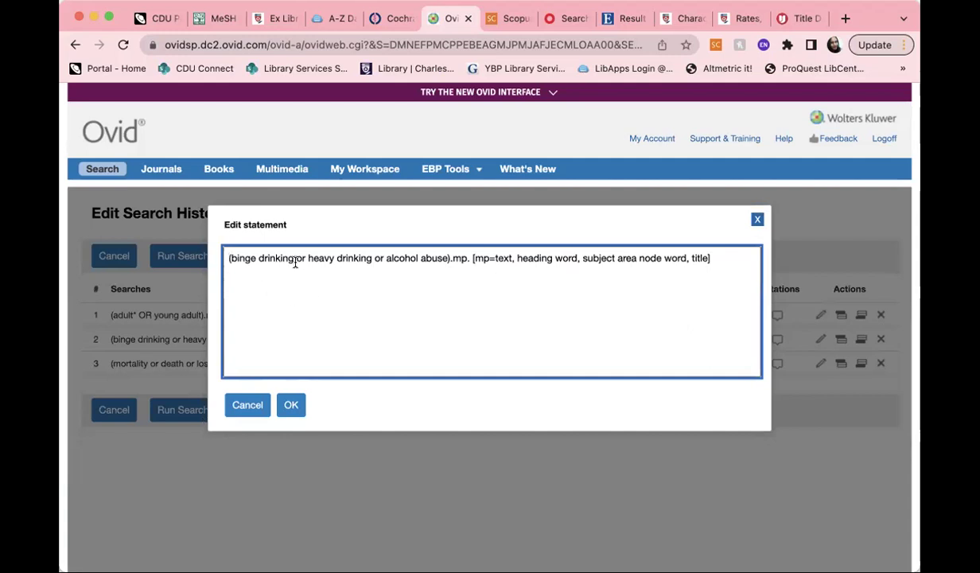
pyautogui.doubleClick(302, 257)
pyautogui.press('BackSpace')
pyautogui.write('OR')
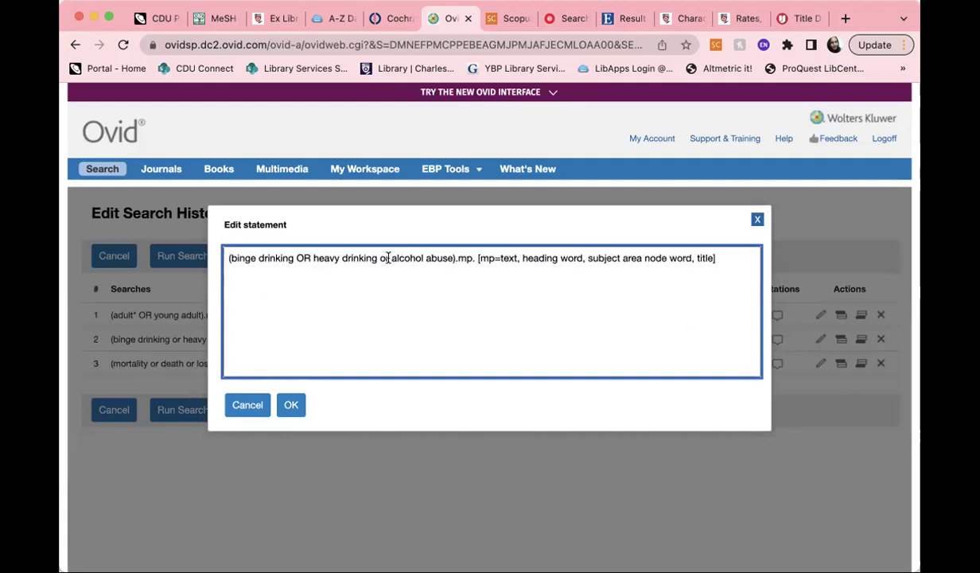
pyautogui.doubleClick(386, 258)
pyautogui.press('BackSpace')
pyautogui.write('OR')
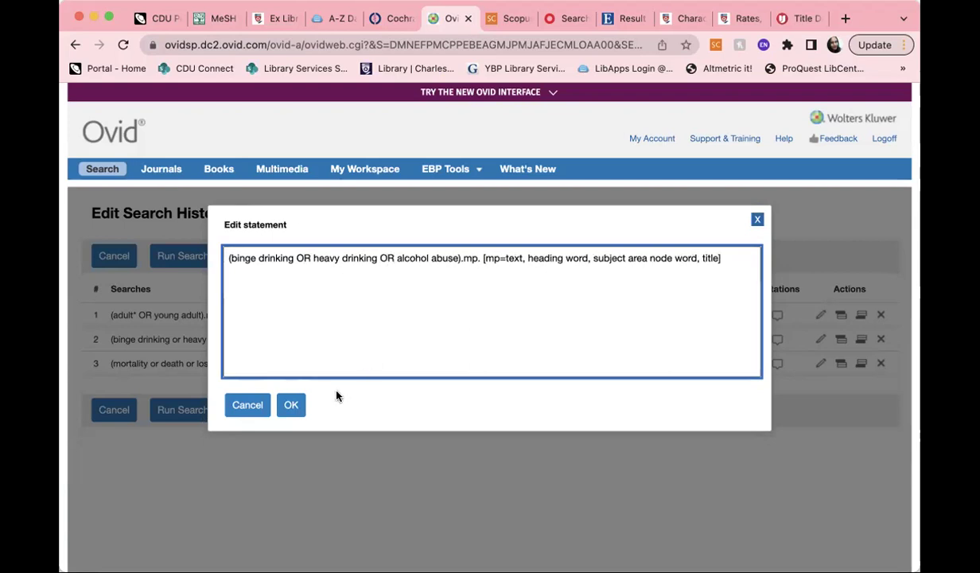
pyautogui.click(290, 405)
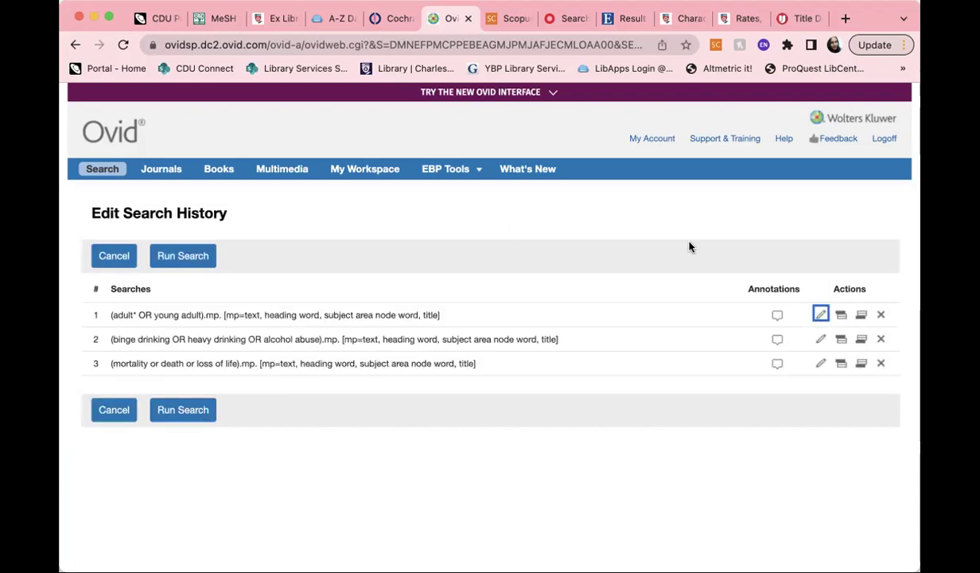
# Change both operators in the mortality statement to uppercase OR and rerun the edited search history.
pyautogui.click(820, 363)
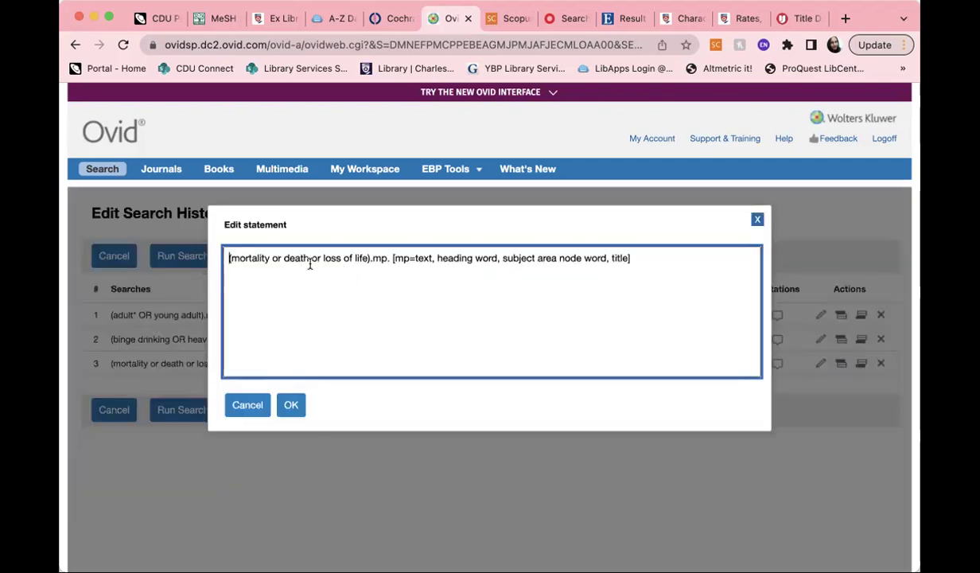
pyautogui.click(277, 258)
pyautogui.press('BackSpace')
pyautogui.press('BackSpace')
pyautogui.write('OR')
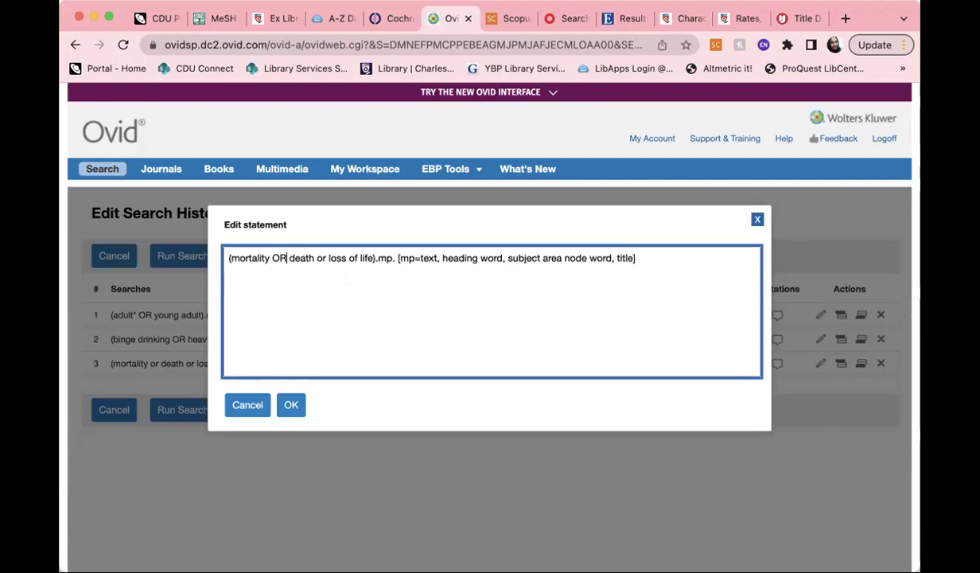
pyautogui.click(323, 260)
pyautogui.press('BackSpace')
pyautogui.press('BackSpace')
pyautogui.write('OR')
pyautogui.click(291, 405)
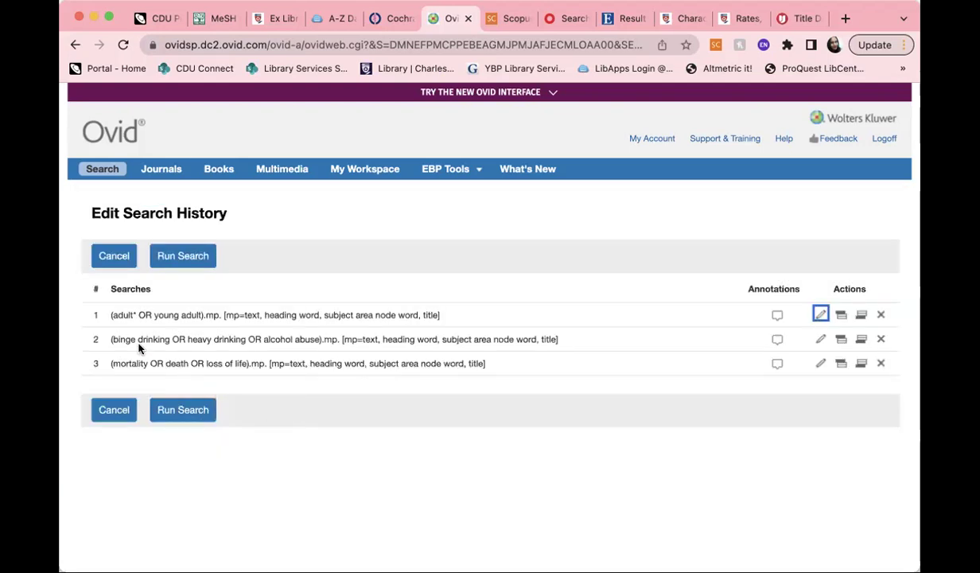
pyautogui.click(203, 411)
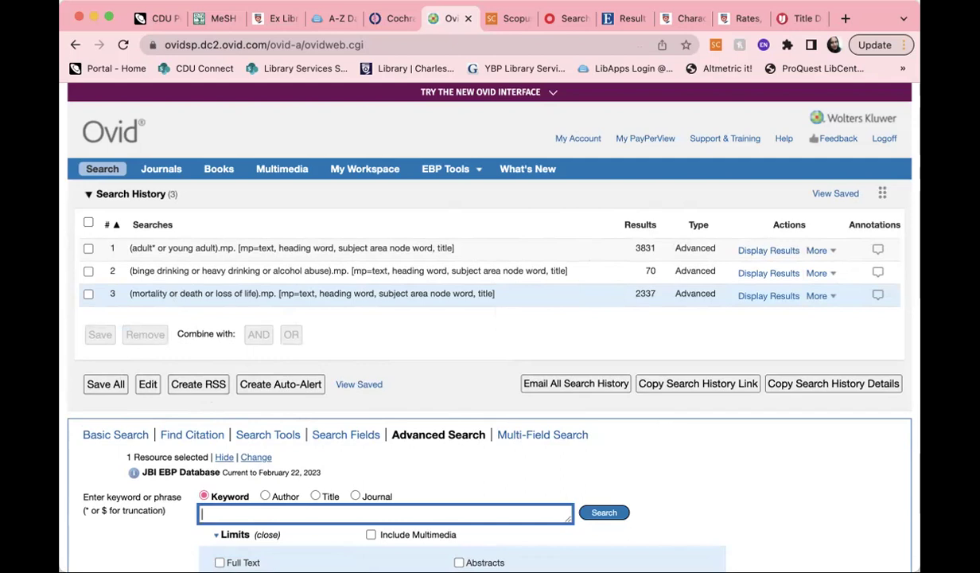
# Select all three searches in the search history and combine them with AND.
pyautogui.click(88, 249)
pyautogui.click(88, 271)
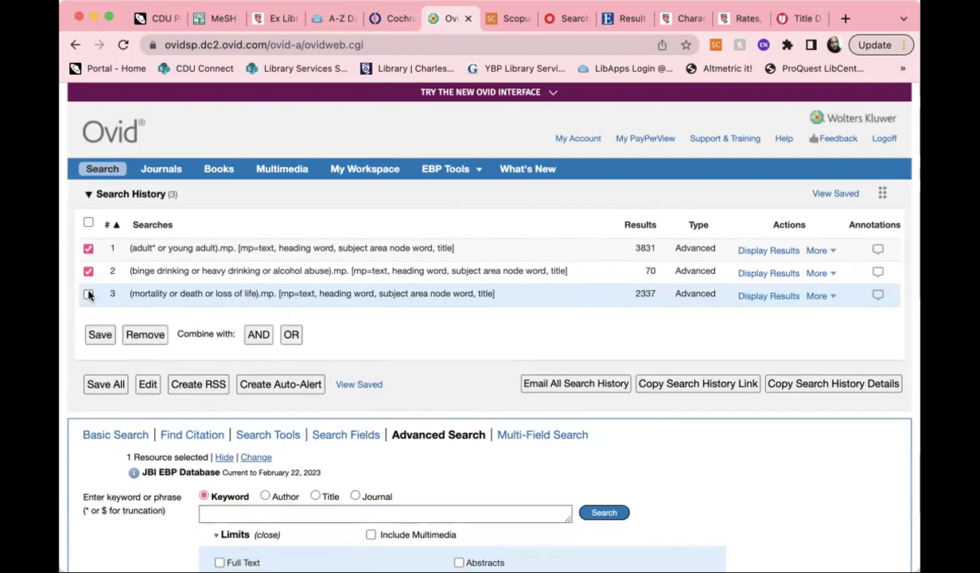
pyautogui.click(260, 335)
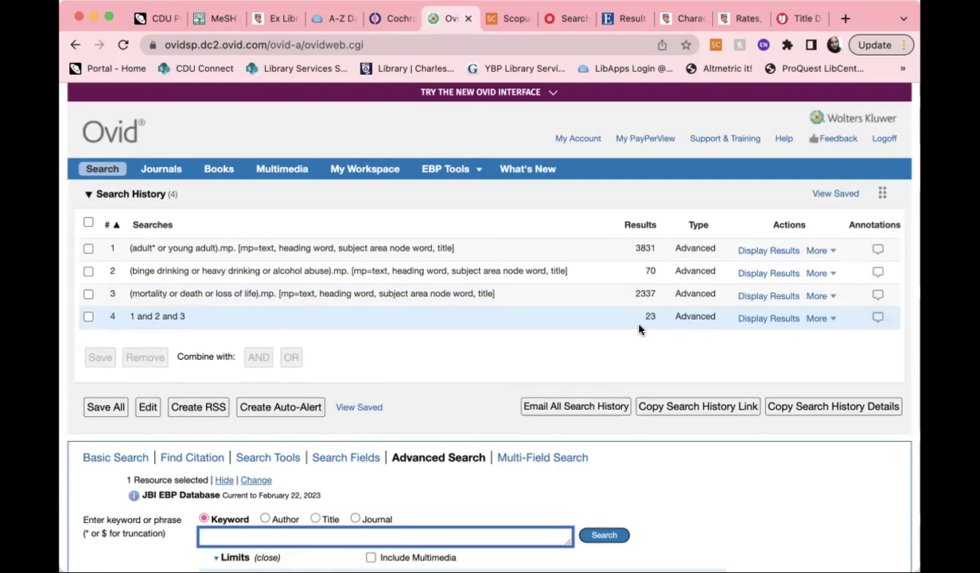
# Examine the titles, publication types and years in the combined search's result list, and return to the search history.
pyautogui.scroll(-10, 638, 329)
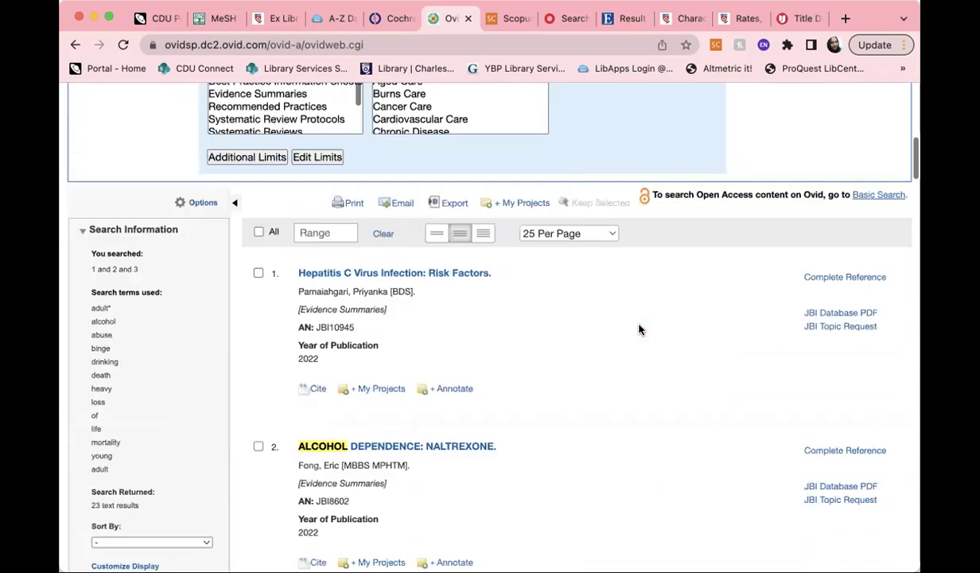
pyautogui.scroll(-10, 639, 329)
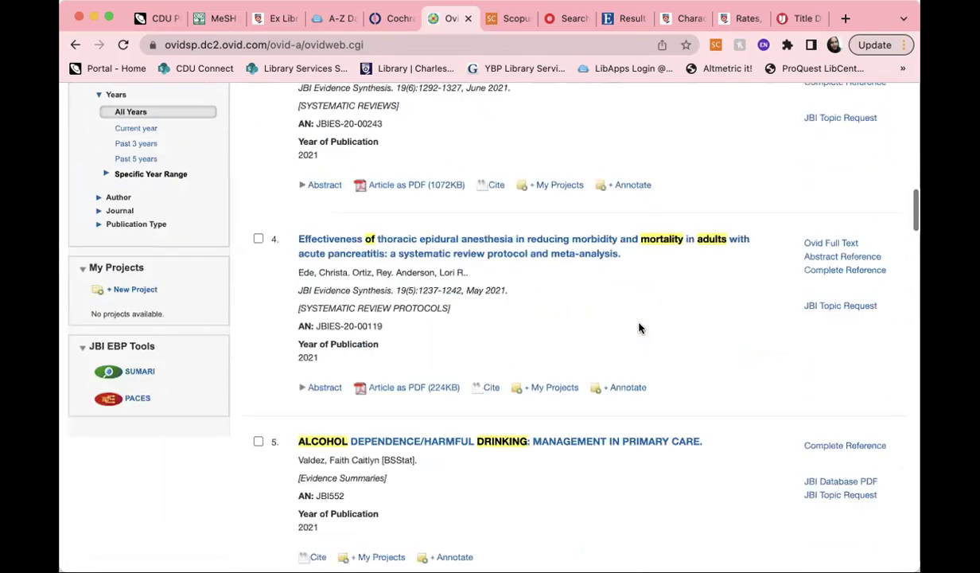
pyautogui.scroll(-5, 639, 329)
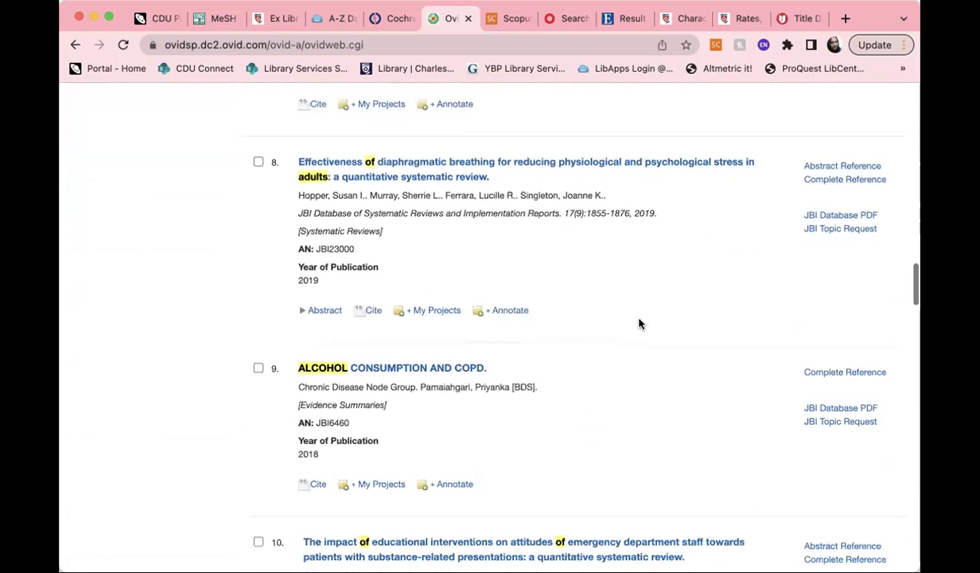
pyautogui.scroll(-5, 639, 320)
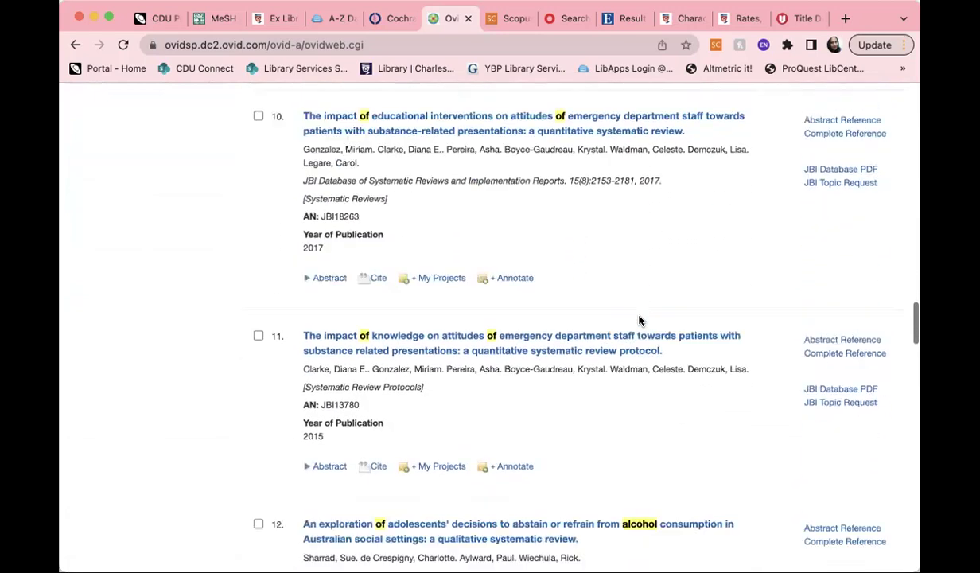
pyautogui.scroll(-5, 639, 321)
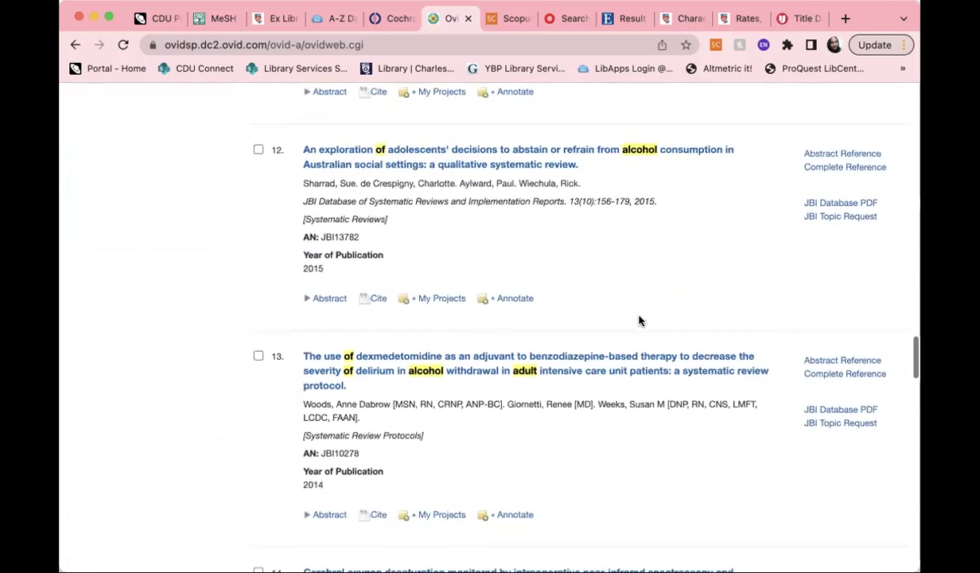
pyautogui.scroll(-5, 639, 320)
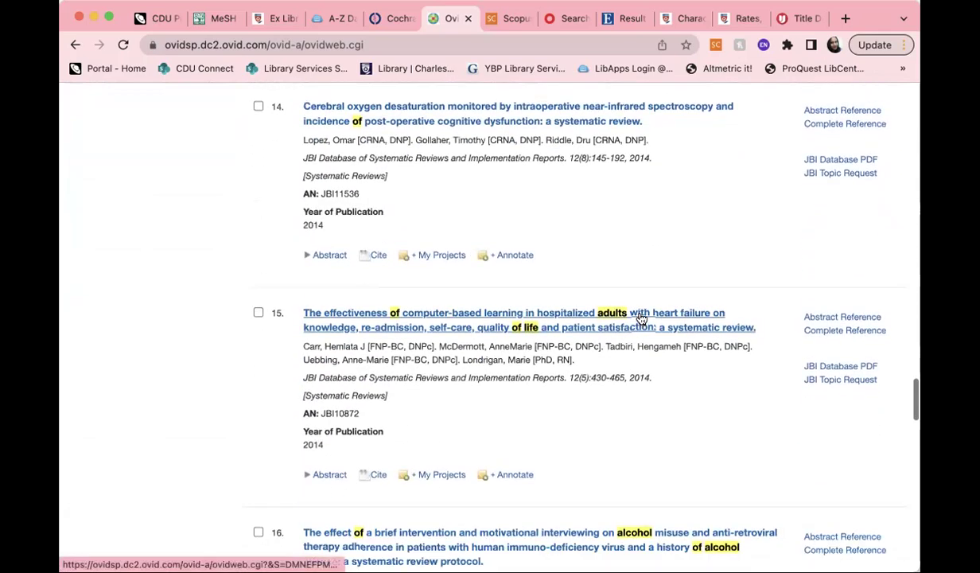
pyautogui.scroll(-2, 639, 319)
pyautogui.scroll(15, 613, 318)
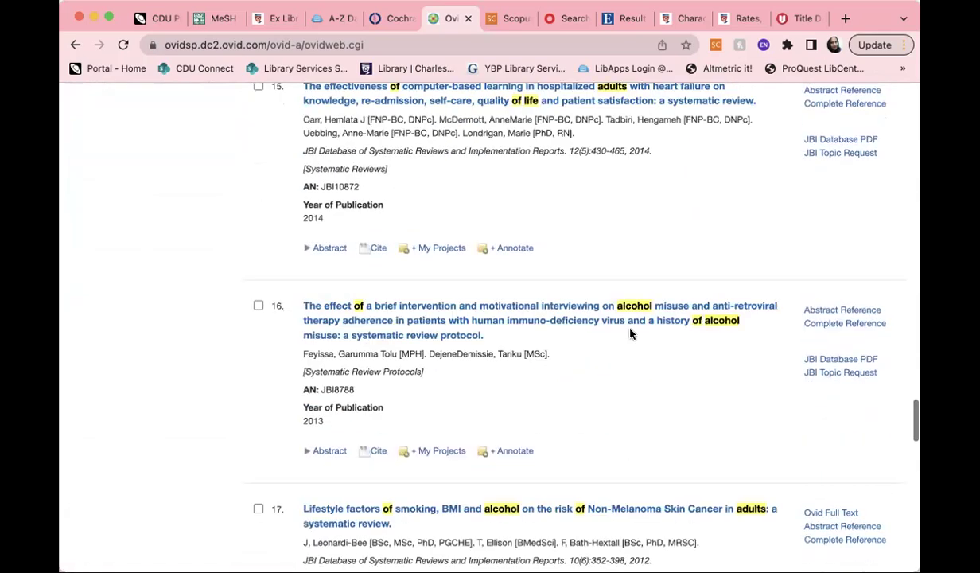
pyautogui.scroll(10, 627, 345)
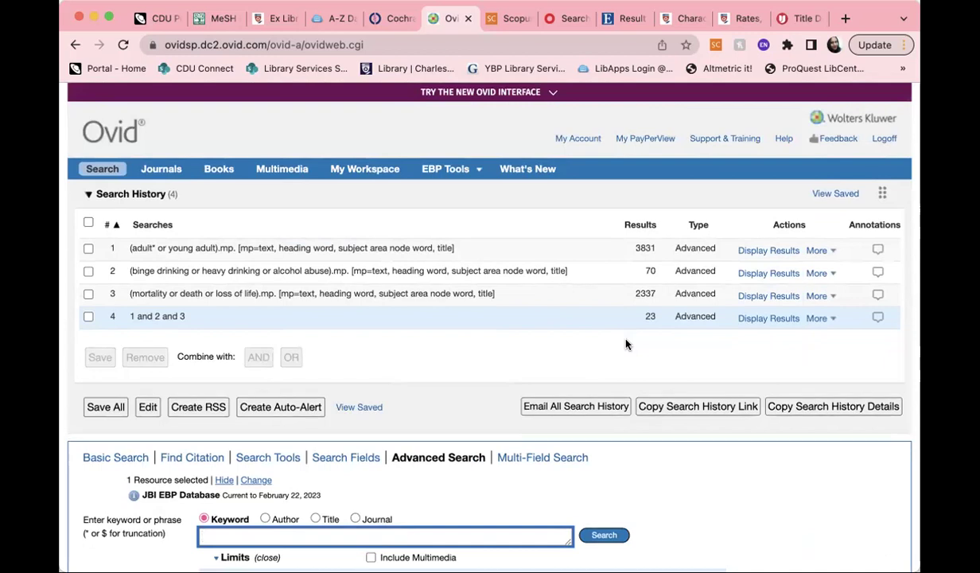
pyautogui.scroll(-3, 626, 344)
pyautogui.scroll(-10, 626, 344)
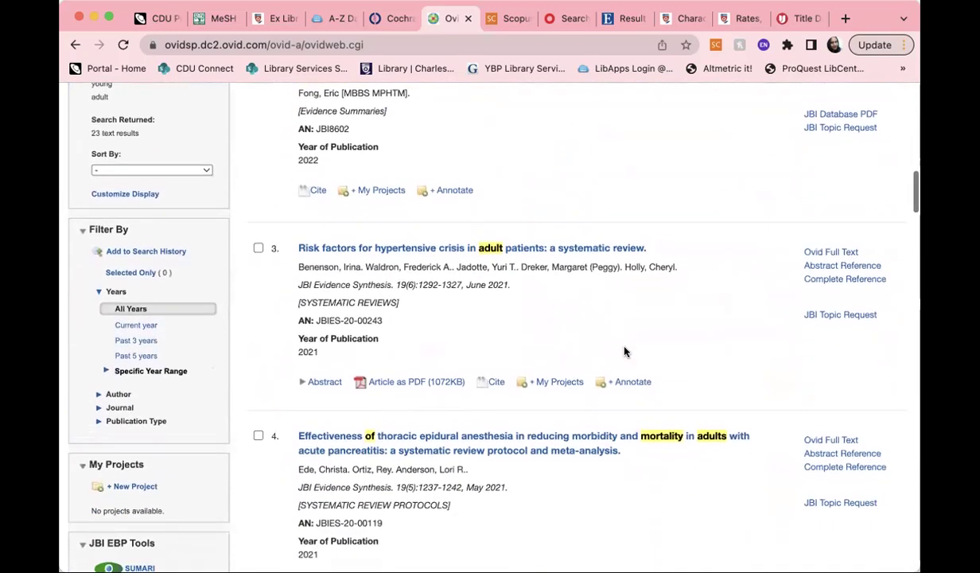
pyautogui.scroll(4, 625, 347)
pyautogui.scroll(10, 622, 364)
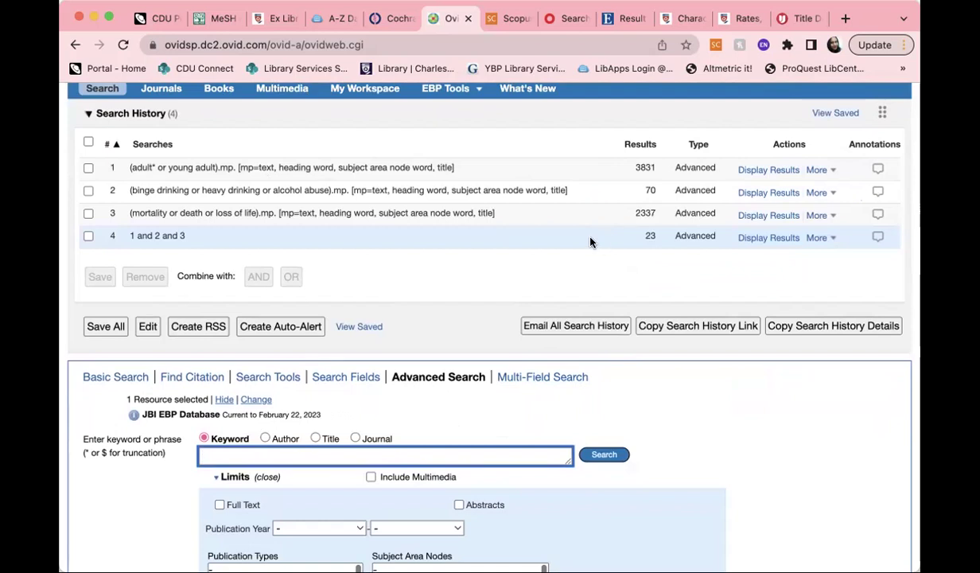
# Switch to the Cochrane Library, open its advanced search and add two more search rows joined with AND.
pyautogui.click(393, 19)
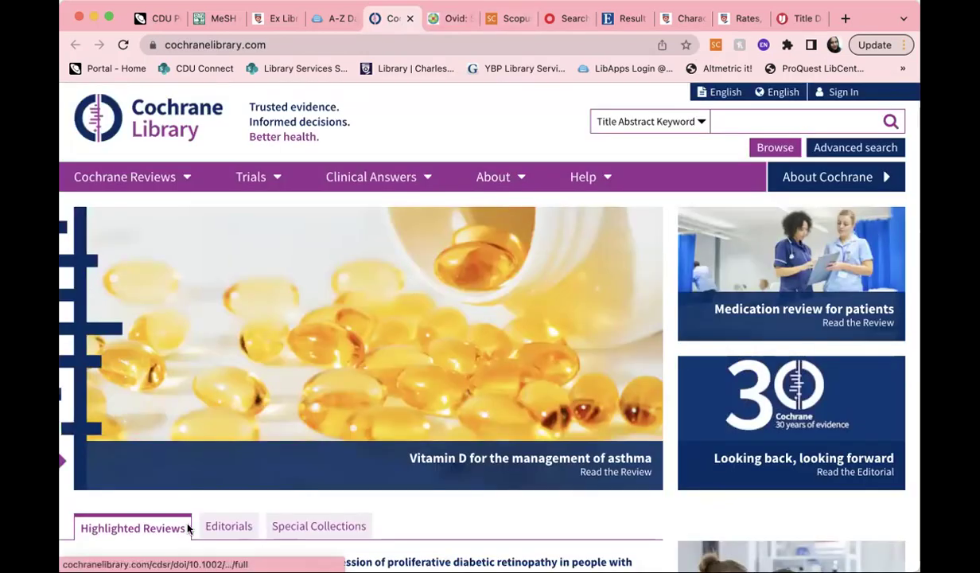
pyautogui.click(827, 149)
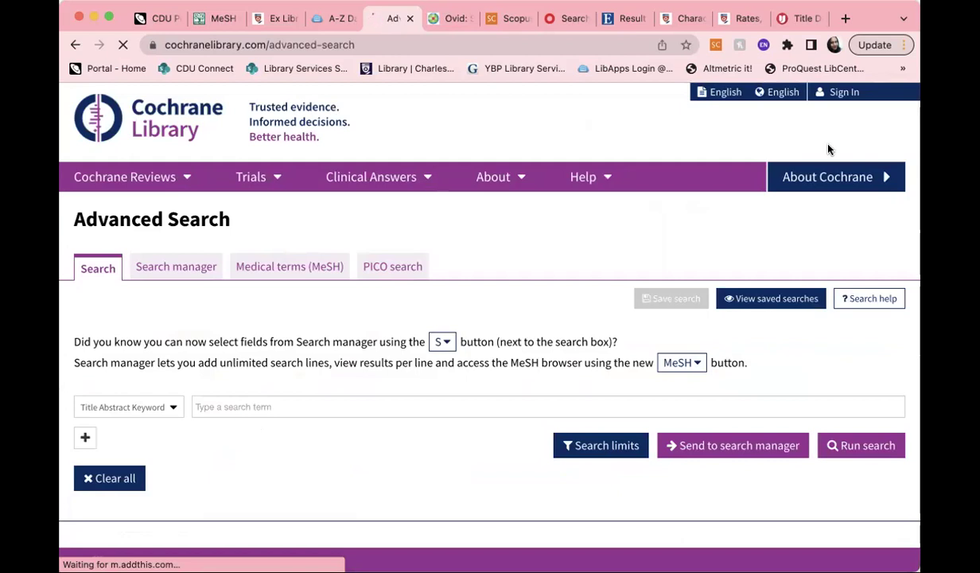
pyautogui.scroll(-2, 398, 502)
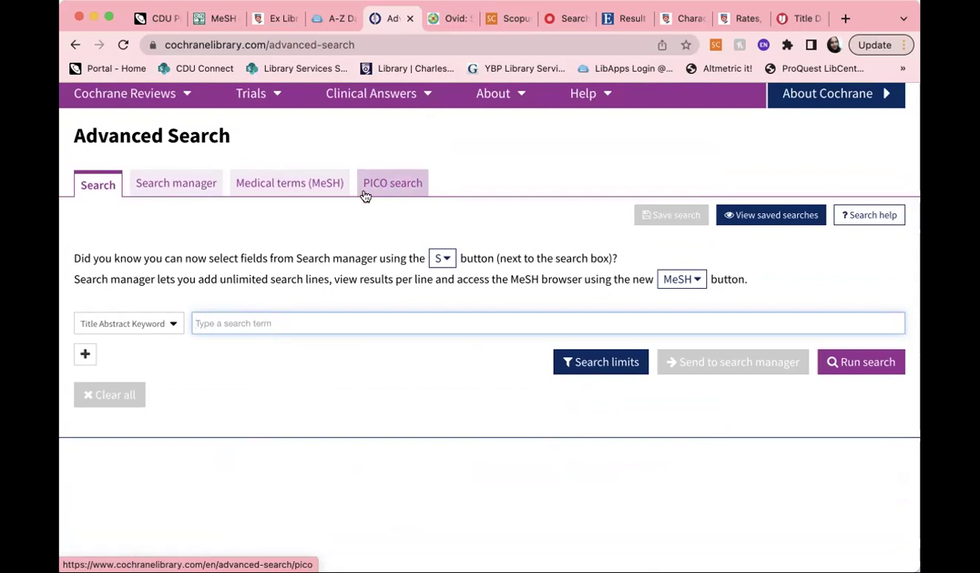
pyautogui.click(86, 353)
pyautogui.click(86, 387)
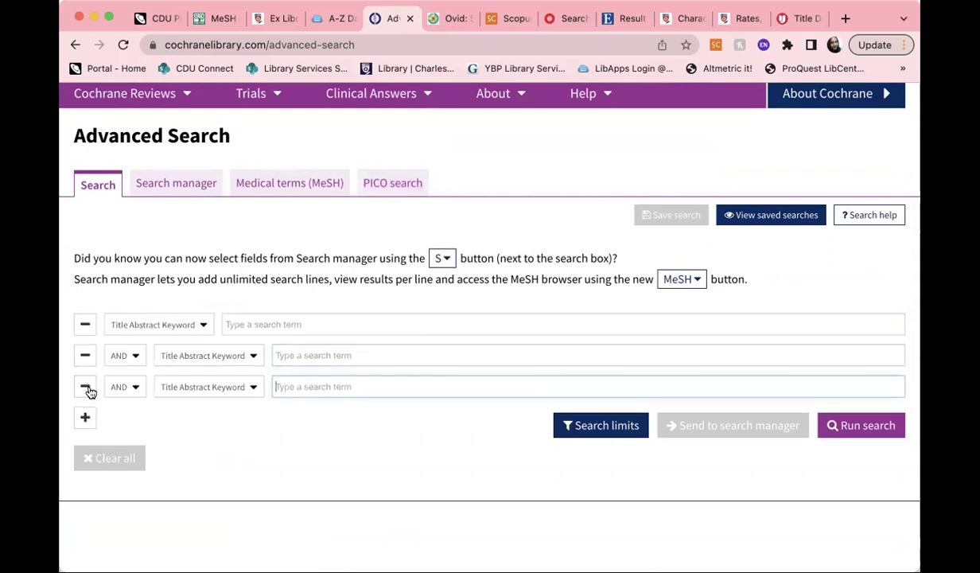
# Enter adult* OR young adult as the first row's search terms in the Cochrane advanced search.
pyautogui.click(288, 316)
pyautogui.write('adu')
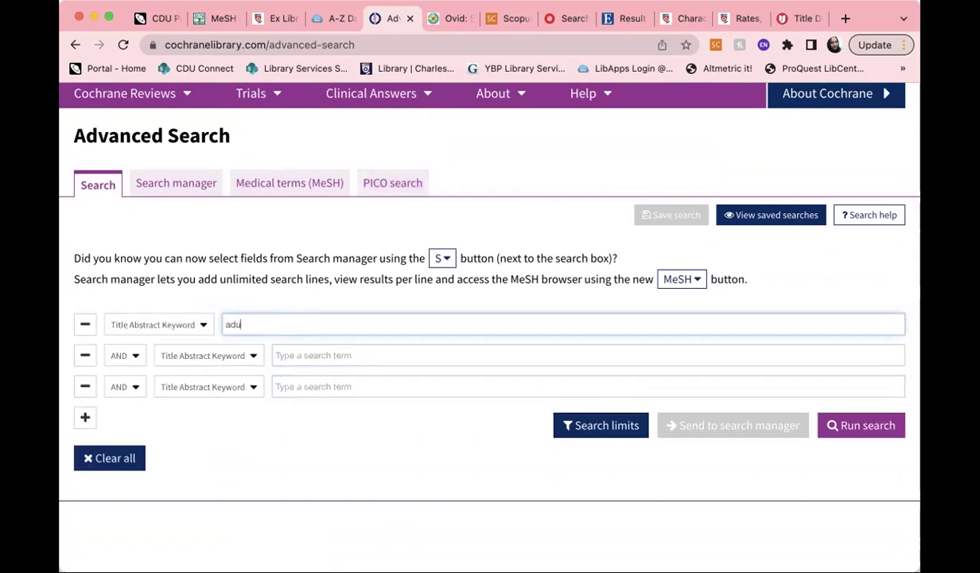
pyautogui.write('lt* OR yo')
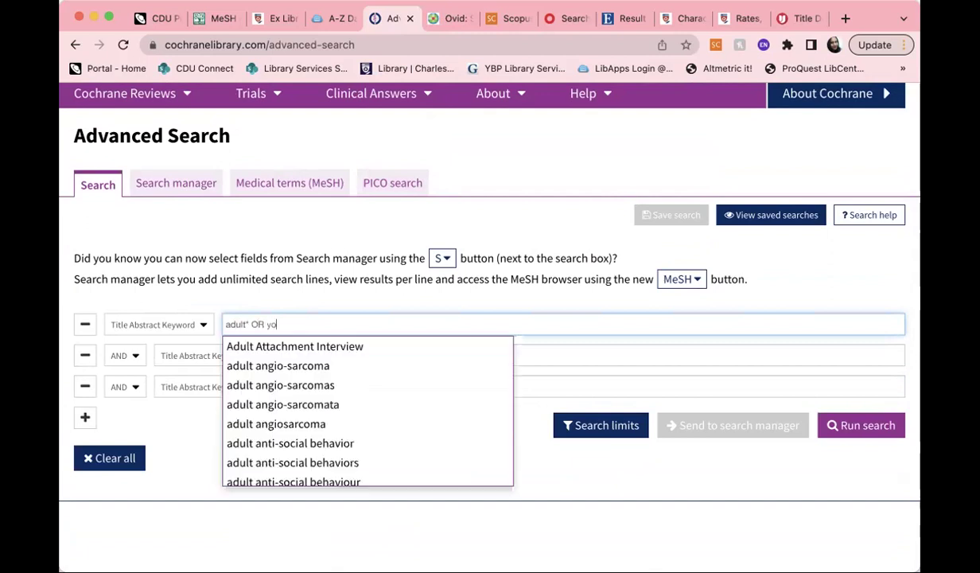
pyautogui.write('ung adult')
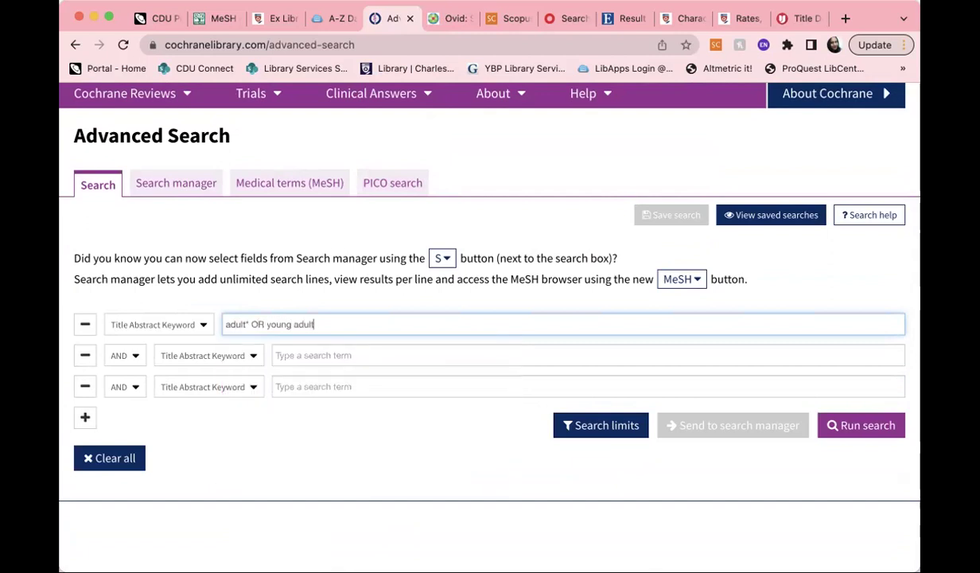
# Enter binge drinking OR heavy drinking as the second row's search terms.
pyautogui.click(309, 355)
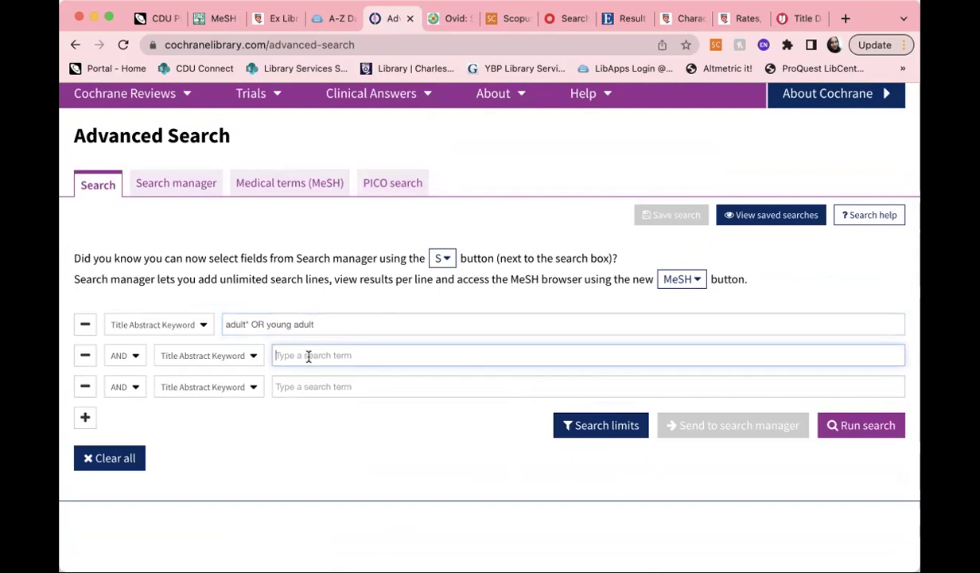
pyautogui.write('binge drinking OR')
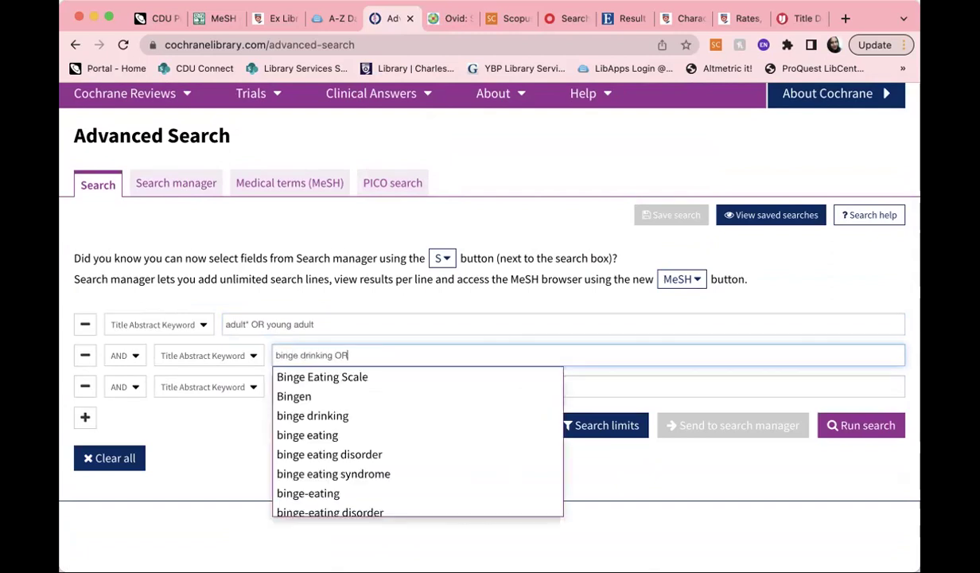
pyautogui.write(' heavy drinkin')
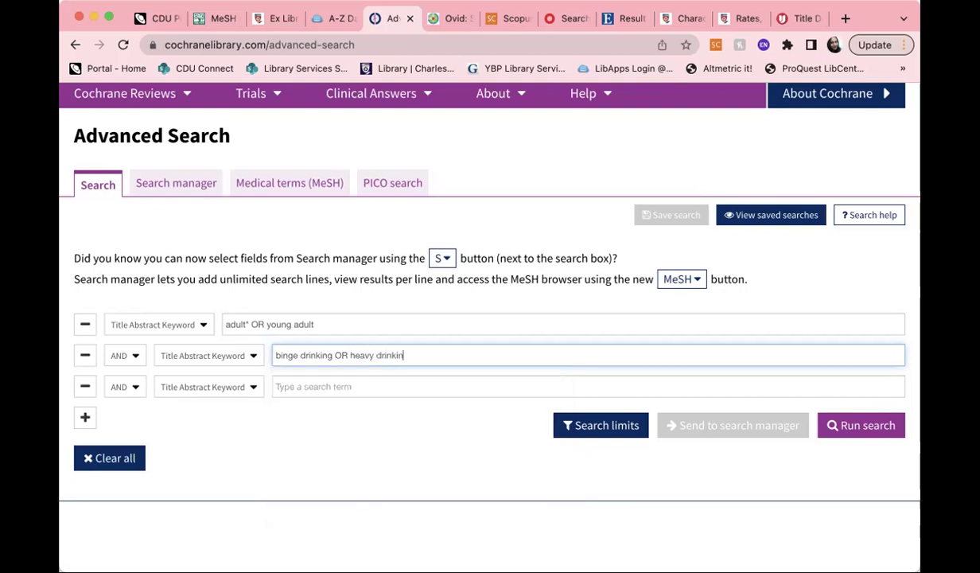
pyautogui.write('g')
# Check the search terms used in the EBSCOhost search and return to the empty third row of the Cochrane advanced search.
pyautogui.click(298, 386)
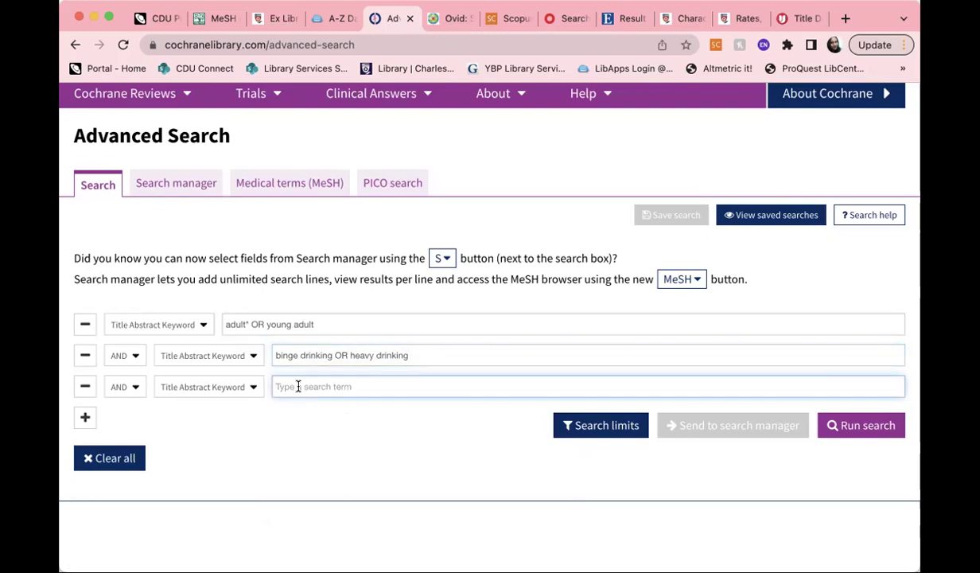
pyautogui.click(604, 18)
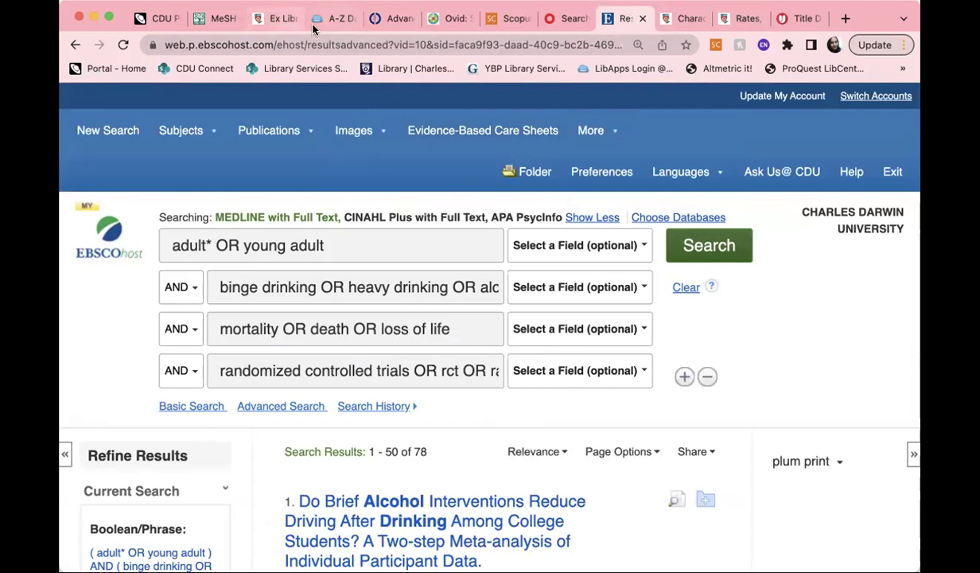
pyautogui.click(388, 18)
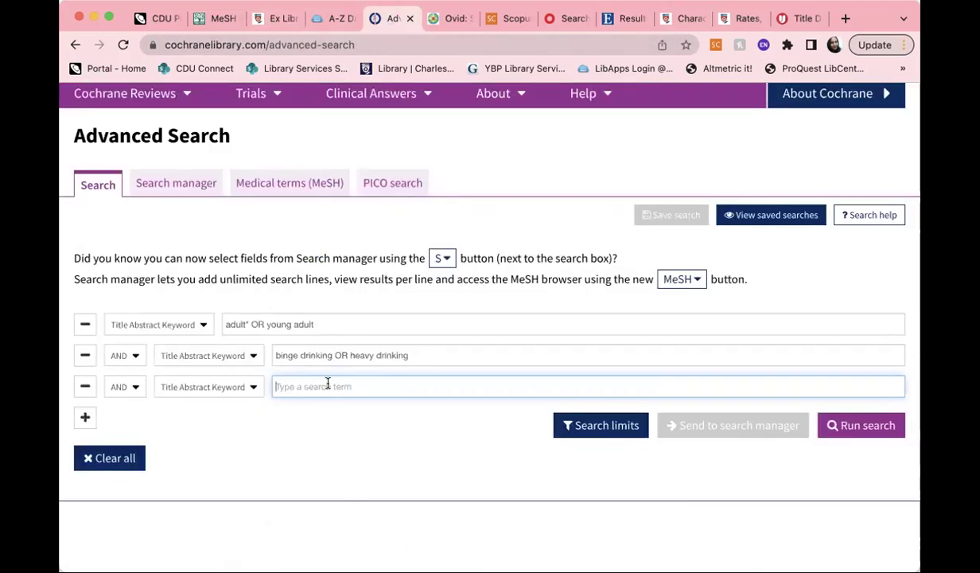